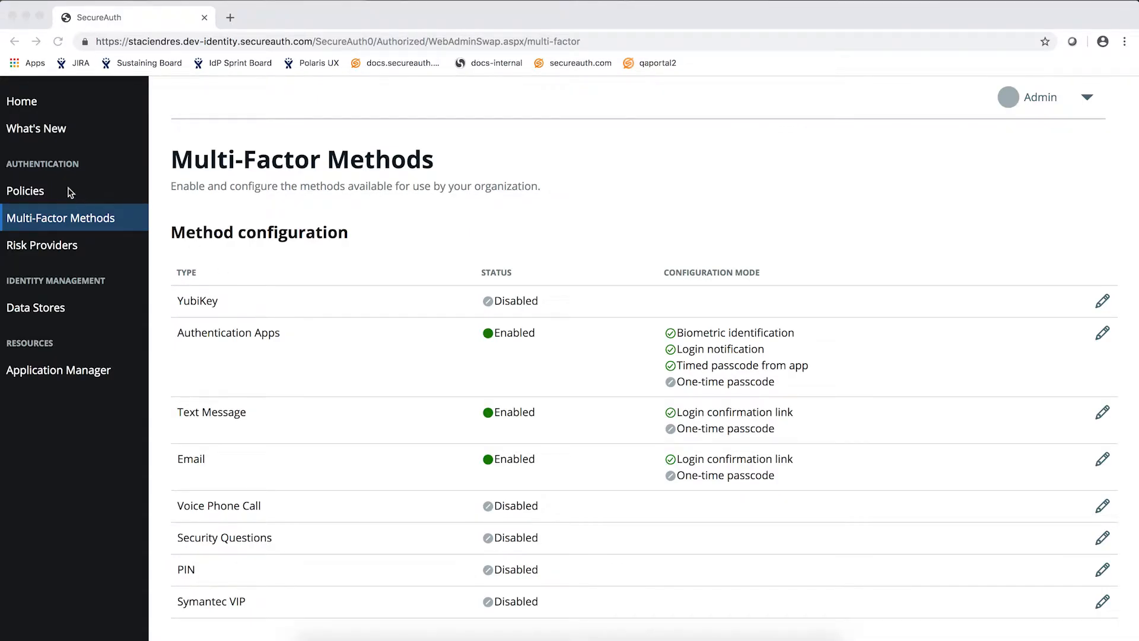
# In the default policy, set the User Risk rule to medium or low and remove the Threat Service rule.
pyautogui.click(23, 190)
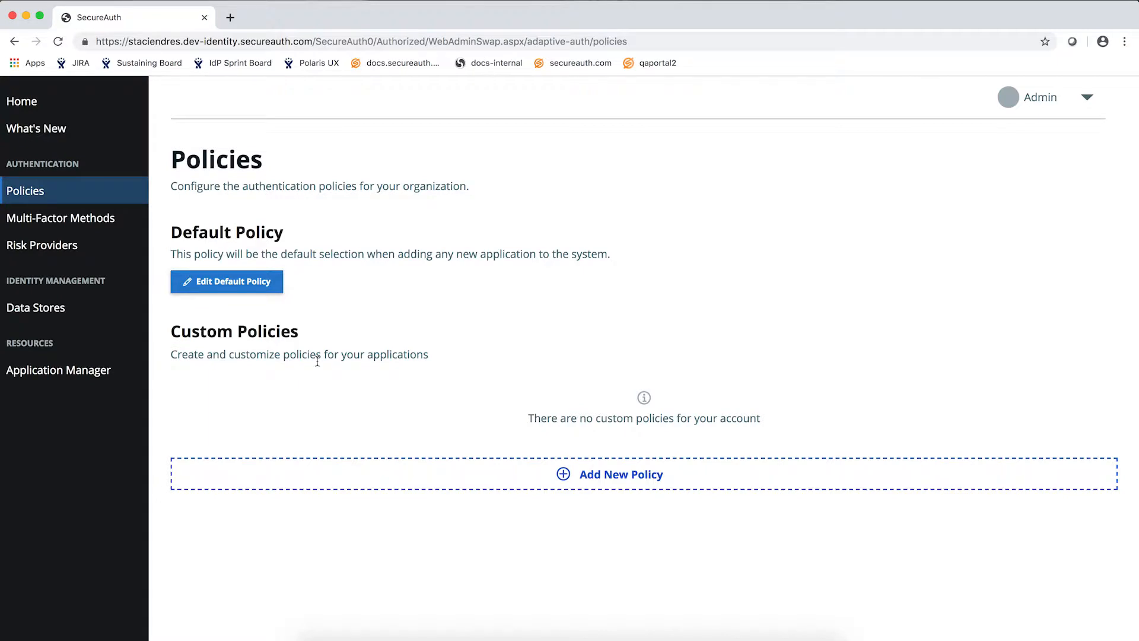
pyautogui.click(252, 287)
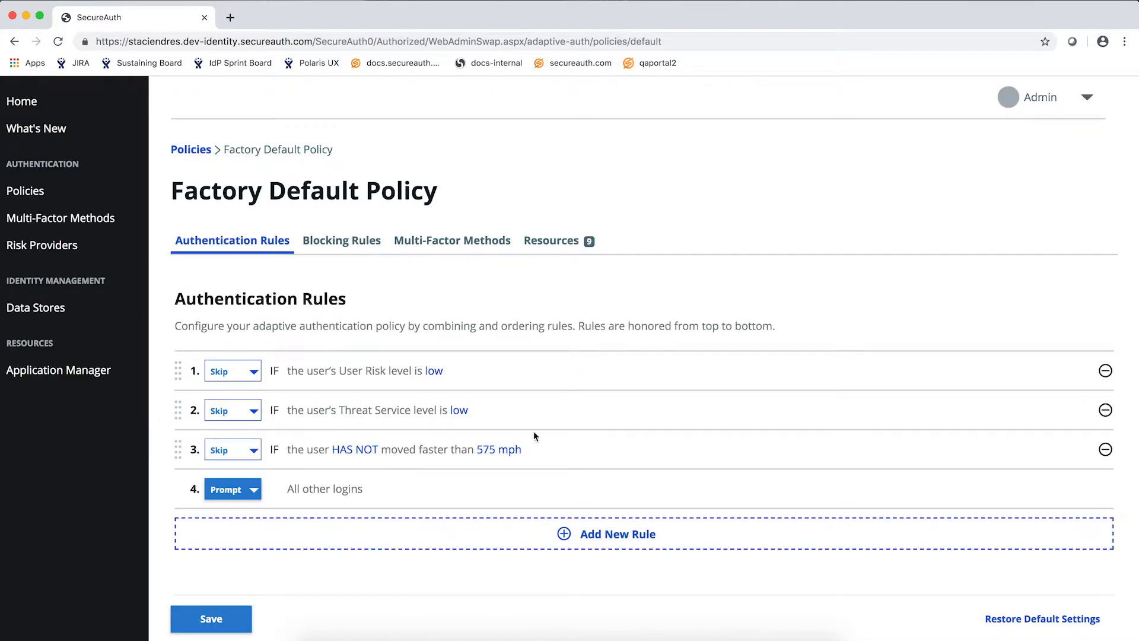
pyautogui.click(434, 371)
pyautogui.click(383, 430)
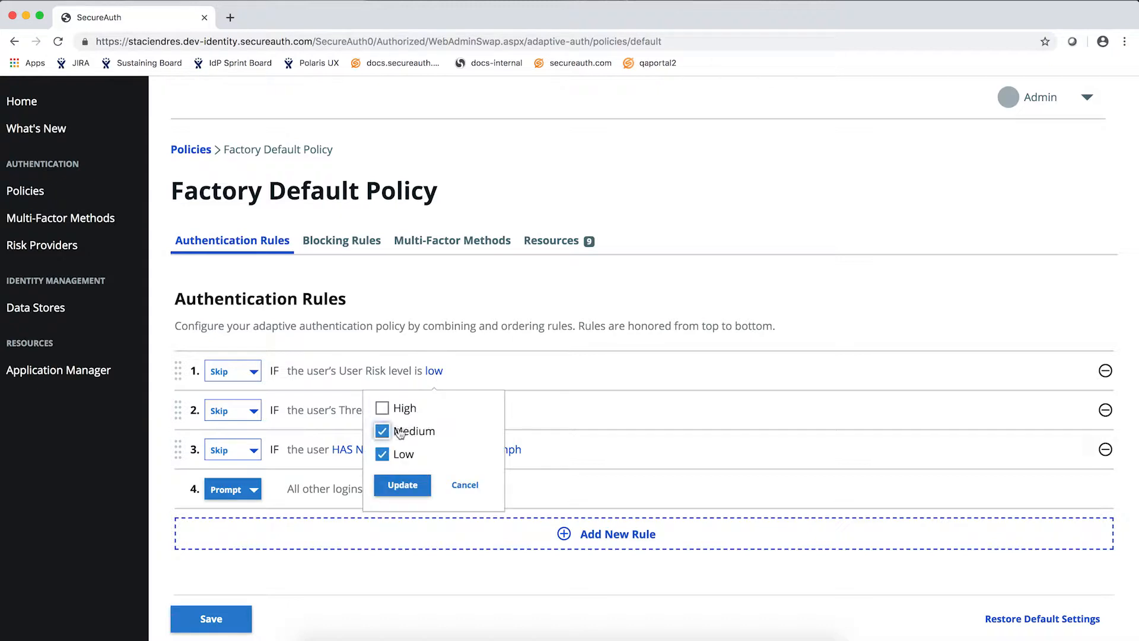
pyautogui.click(390, 487)
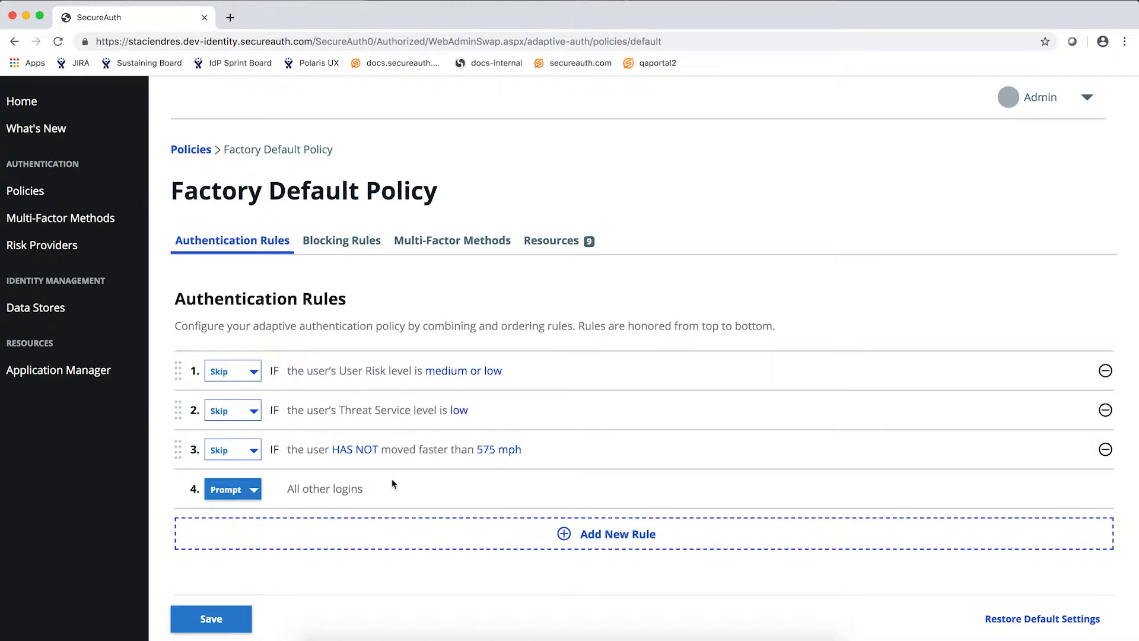
pyautogui.click(1105, 410)
pyautogui.click(1015, 369)
# Add a Group authentication rule that prompts users in the admins group, and save the default policy.
pyautogui.click(628, 498)
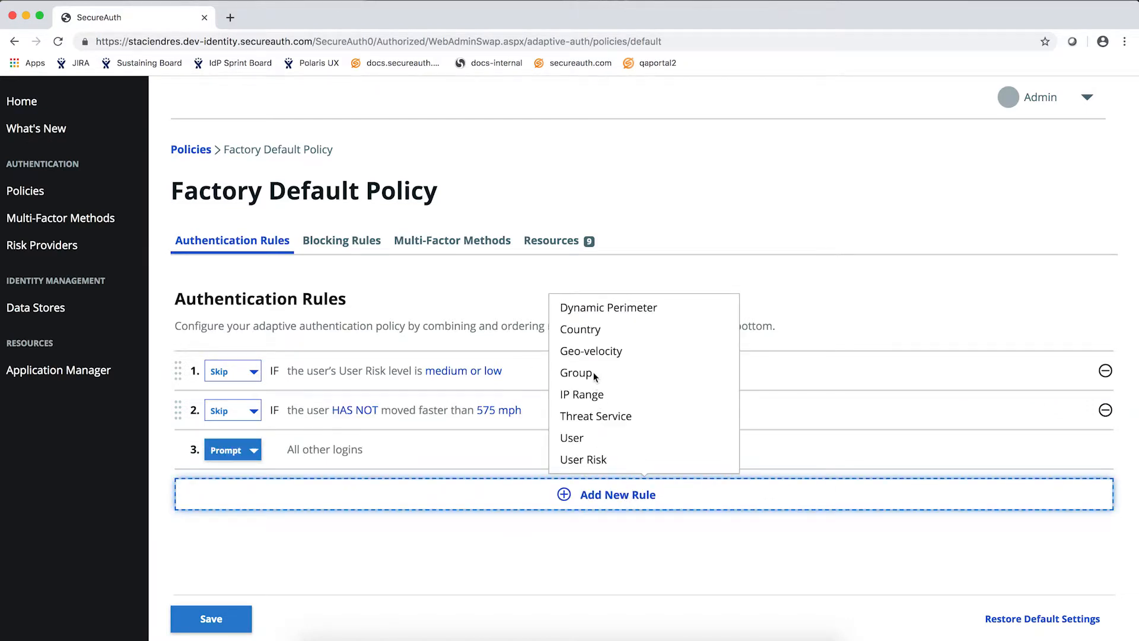
pyautogui.click(593, 374)
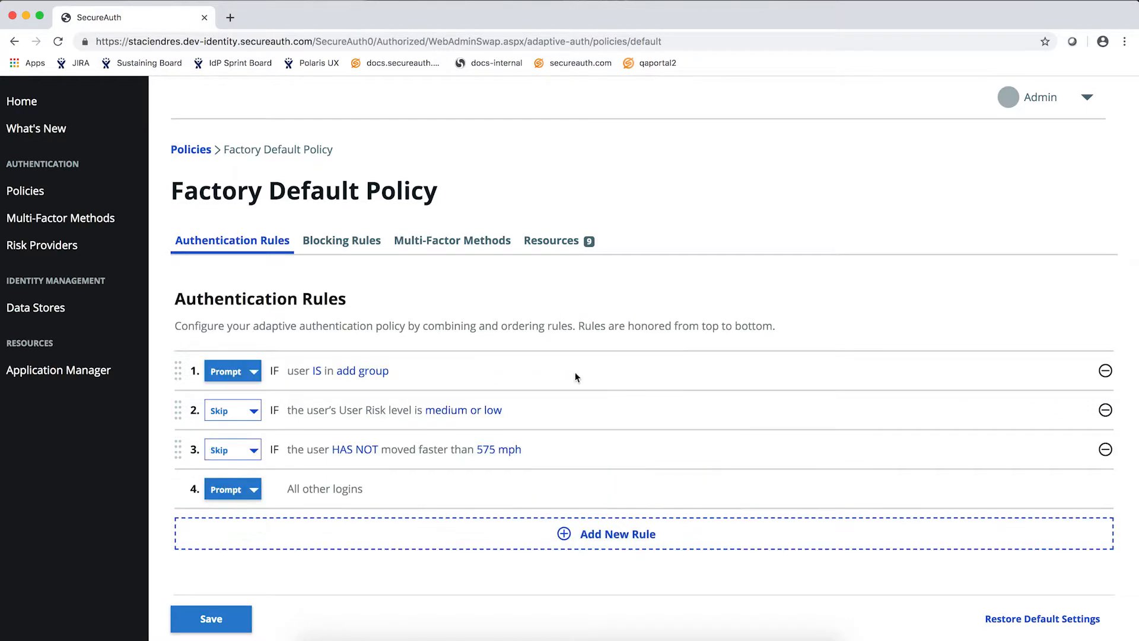
pyautogui.click(363, 371)
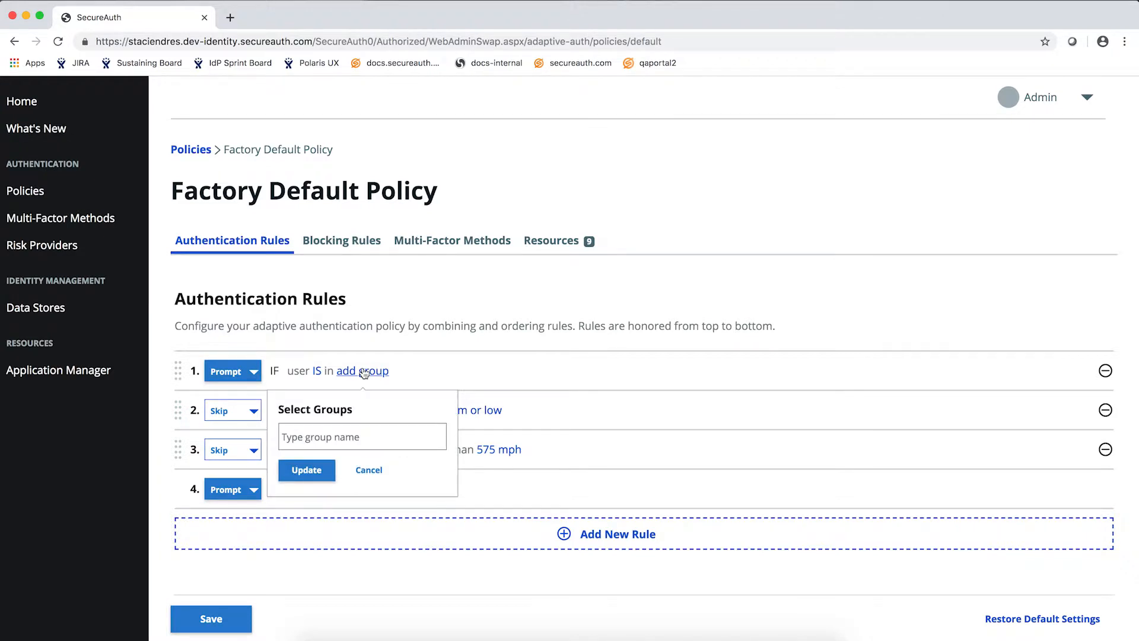
pyautogui.click(351, 436)
pyautogui.write('admins')
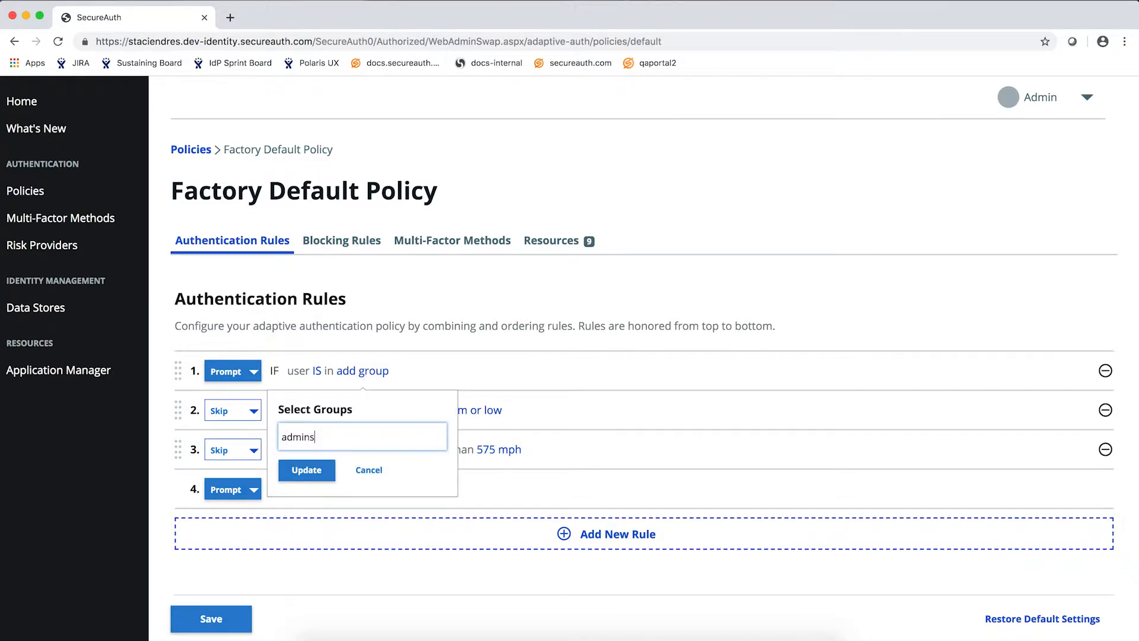
pyautogui.click(313, 473)
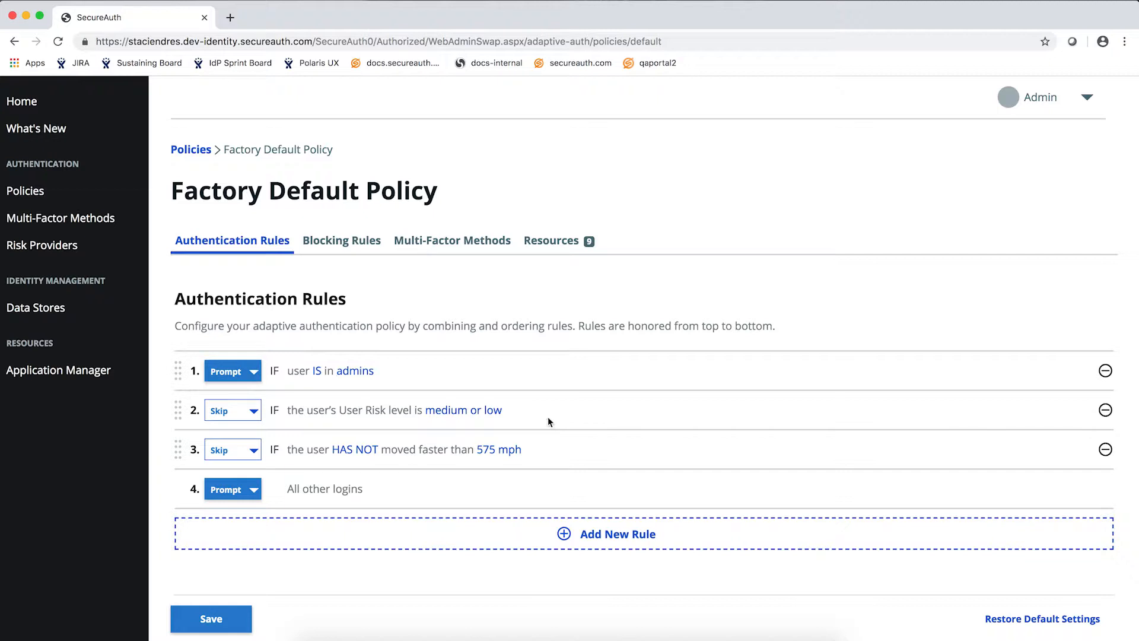
pyautogui.click(242, 619)
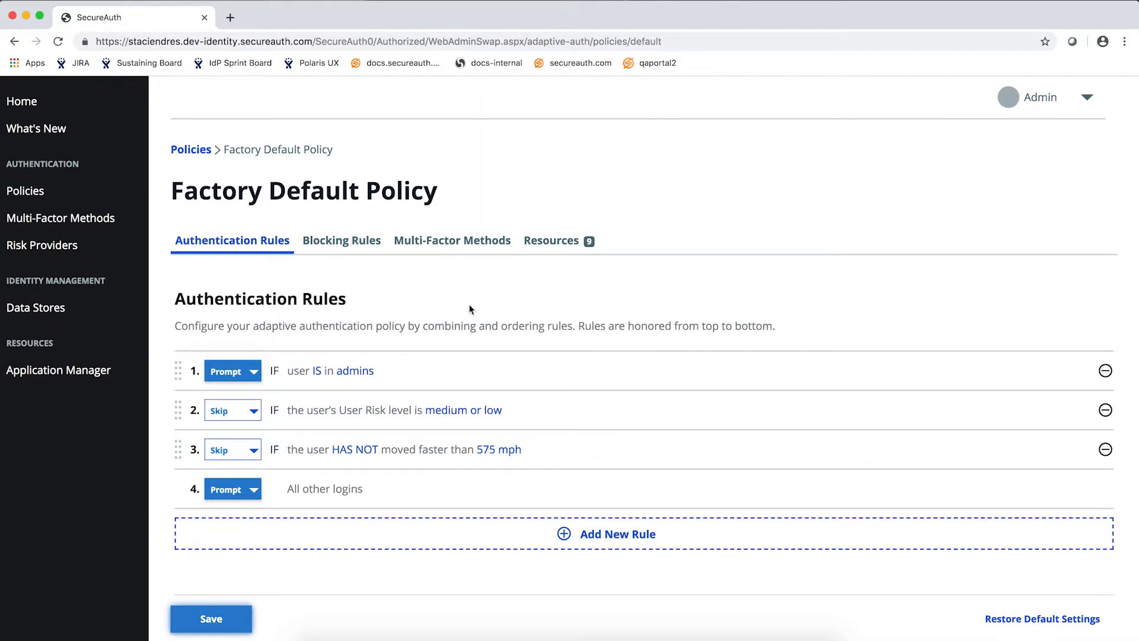
# Review the resources that use the default policy and return to the policies overview.
pyautogui.click(570, 243)
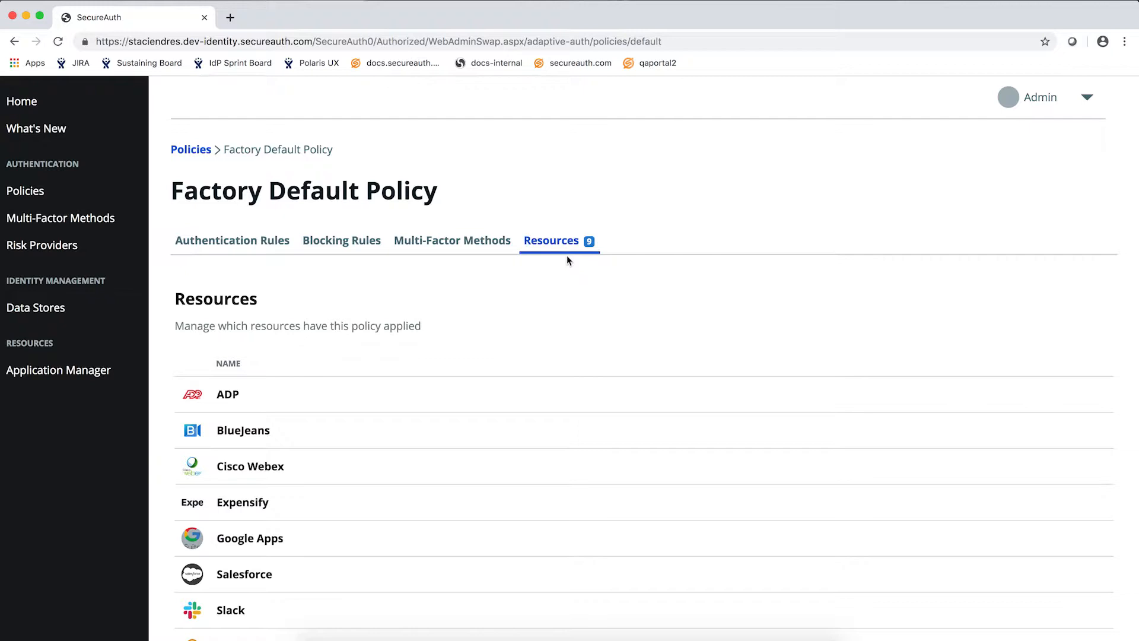
pyautogui.click(63, 202)
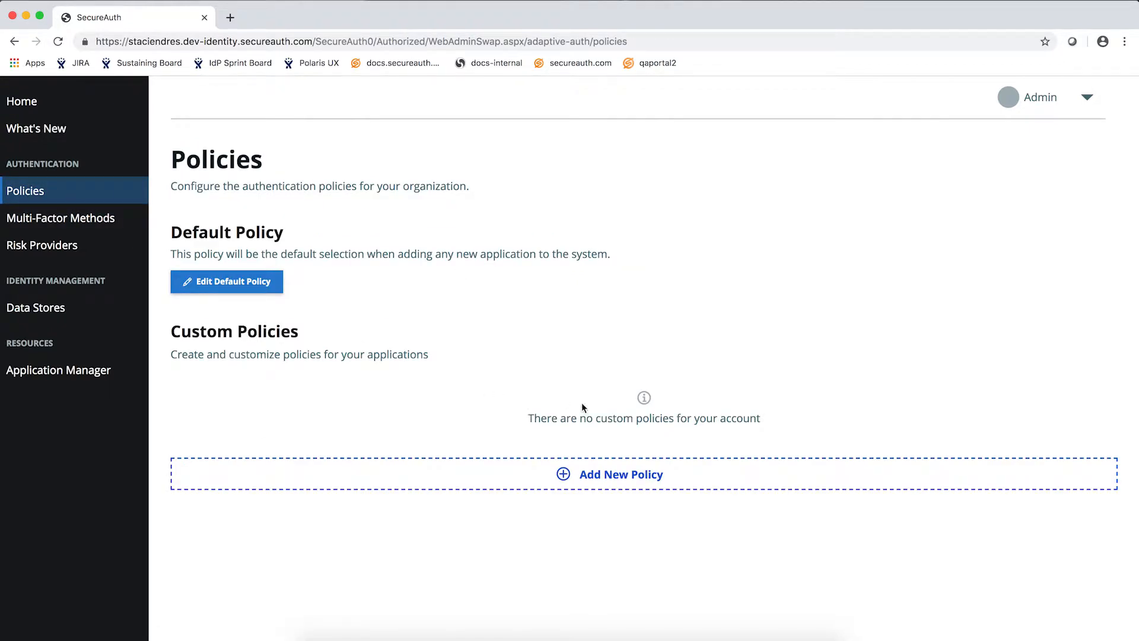
# Create a new custom policy with a Threat Service authentication rule that prompts at extreme or high level.
pyautogui.click(617, 484)
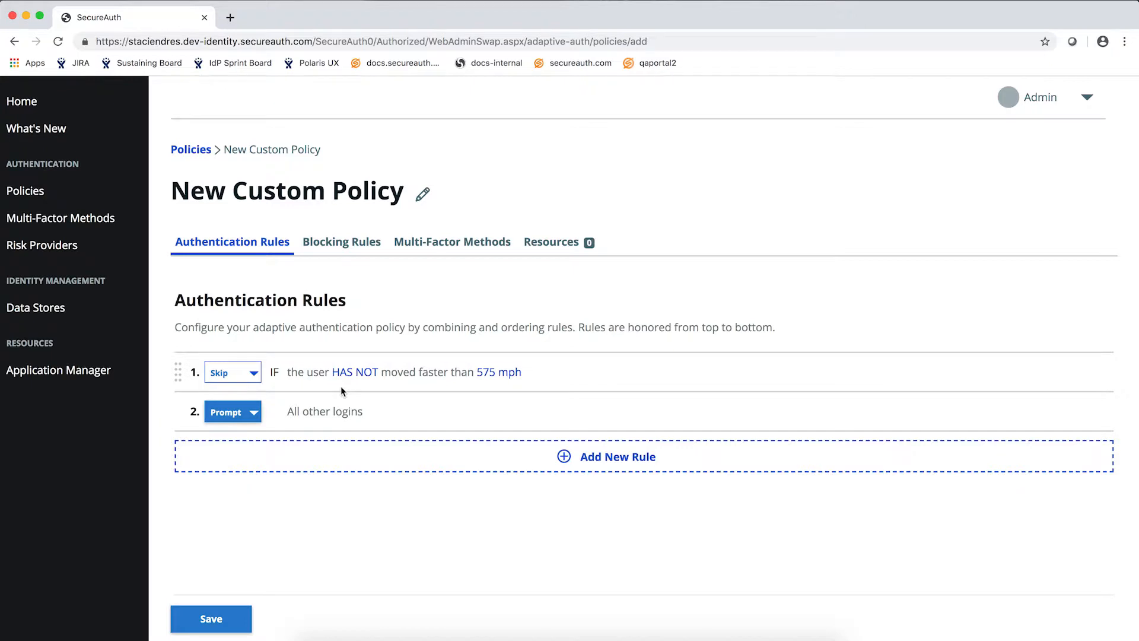
pyautogui.click(599, 461)
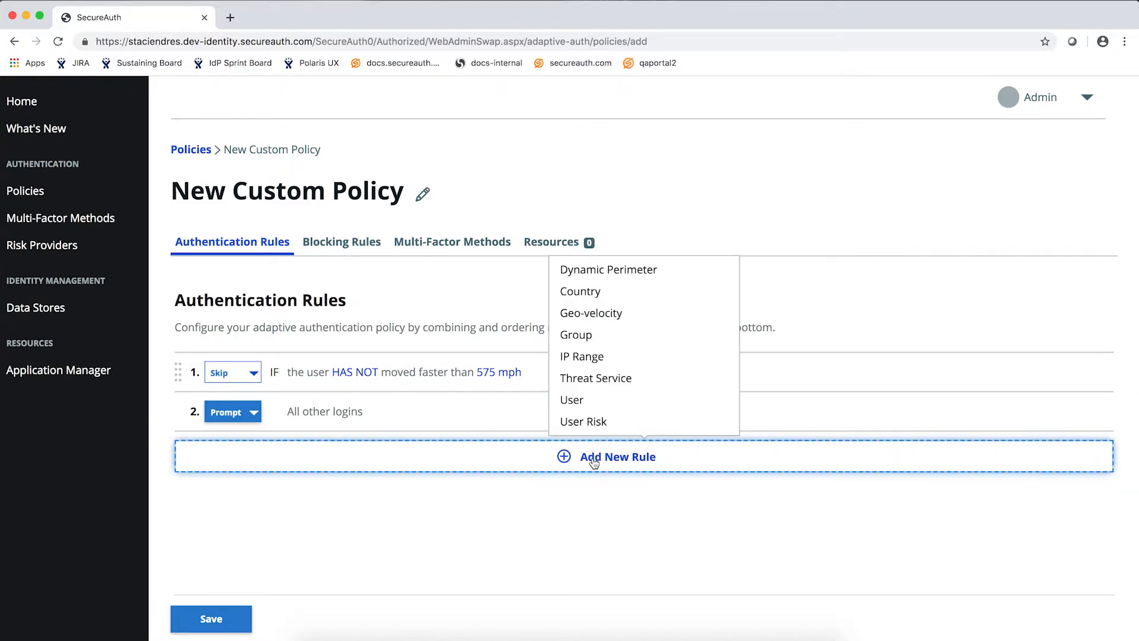
pyautogui.click(586, 422)
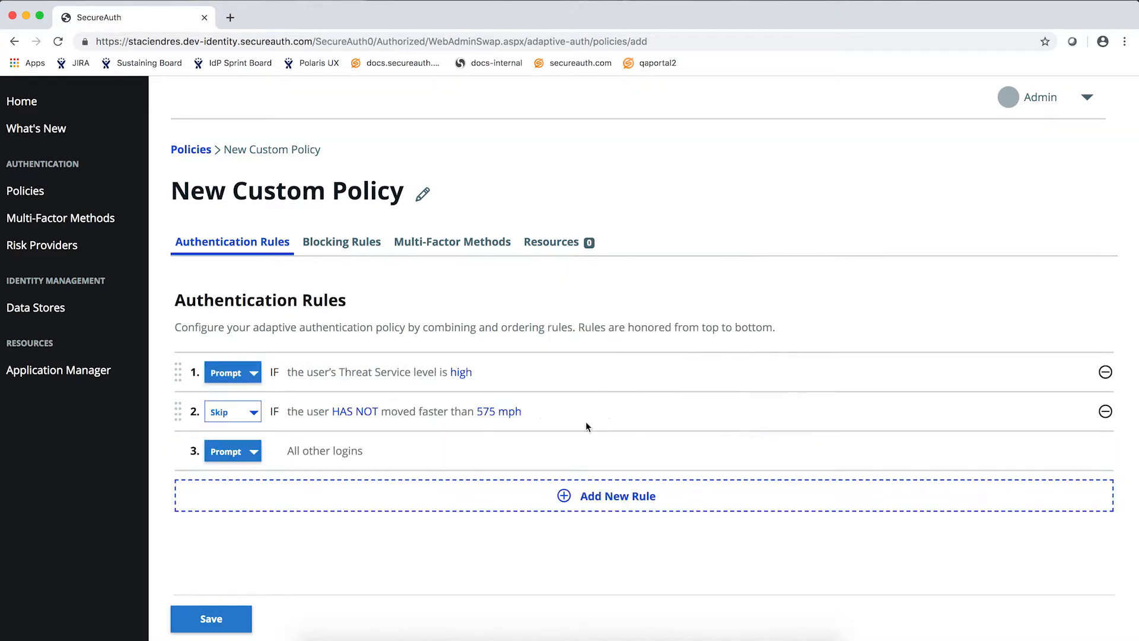
pyautogui.click(462, 374)
pyautogui.click(409, 413)
pyautogui.click(432, 509)
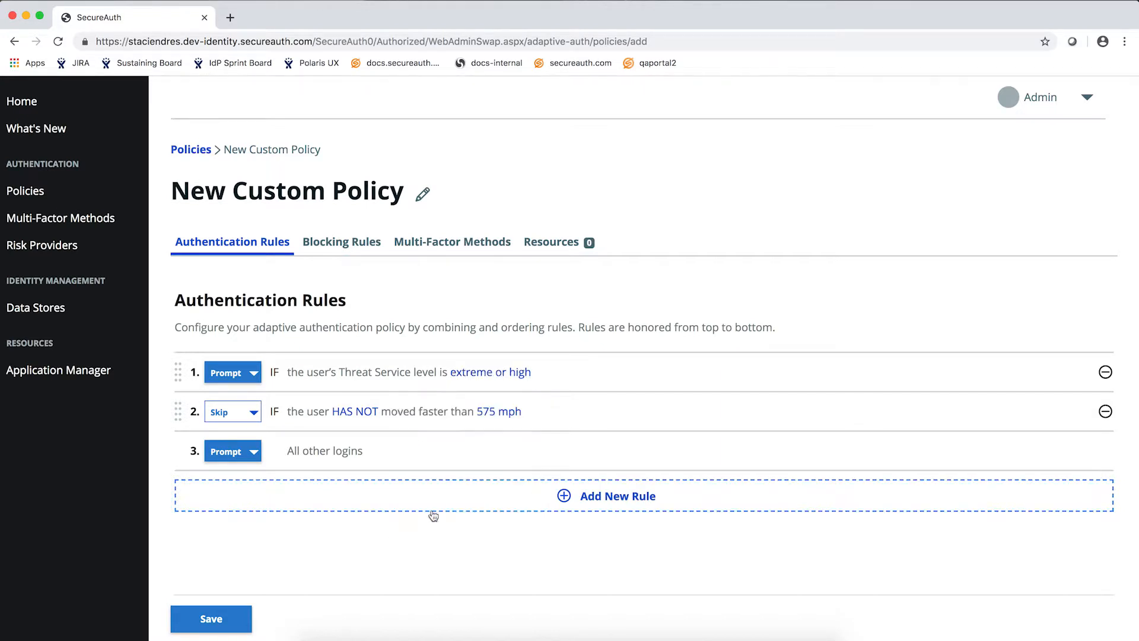
# Add a Country authentication rule that prompts when the user's current location is not in United States (Country).
pyautogui.click(596, 500)
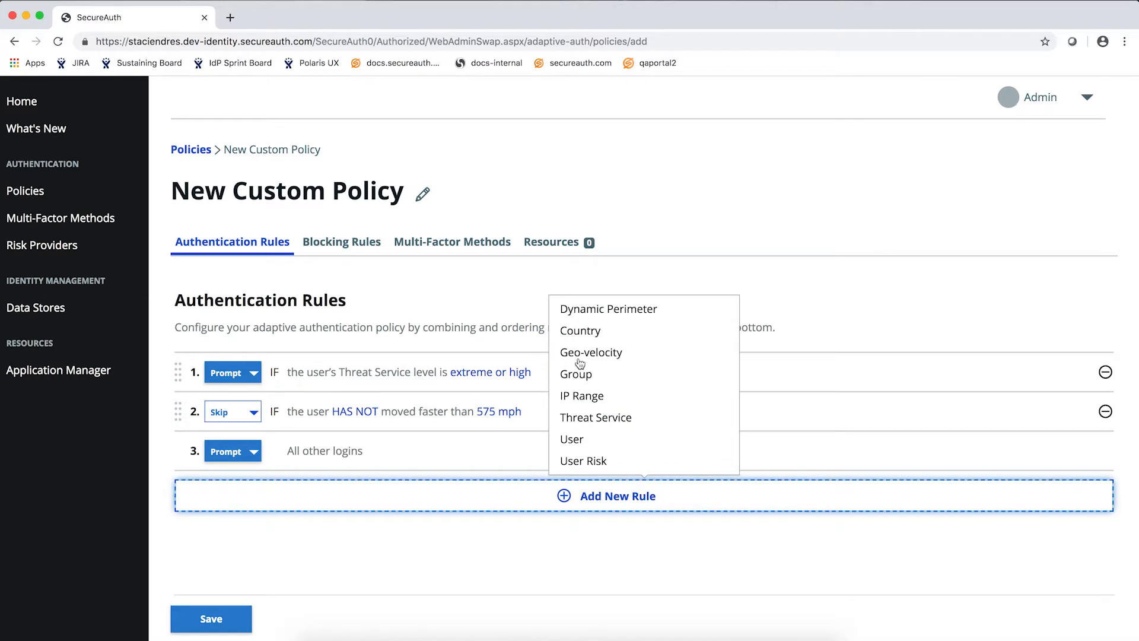
pyautogui.click(585, 331)
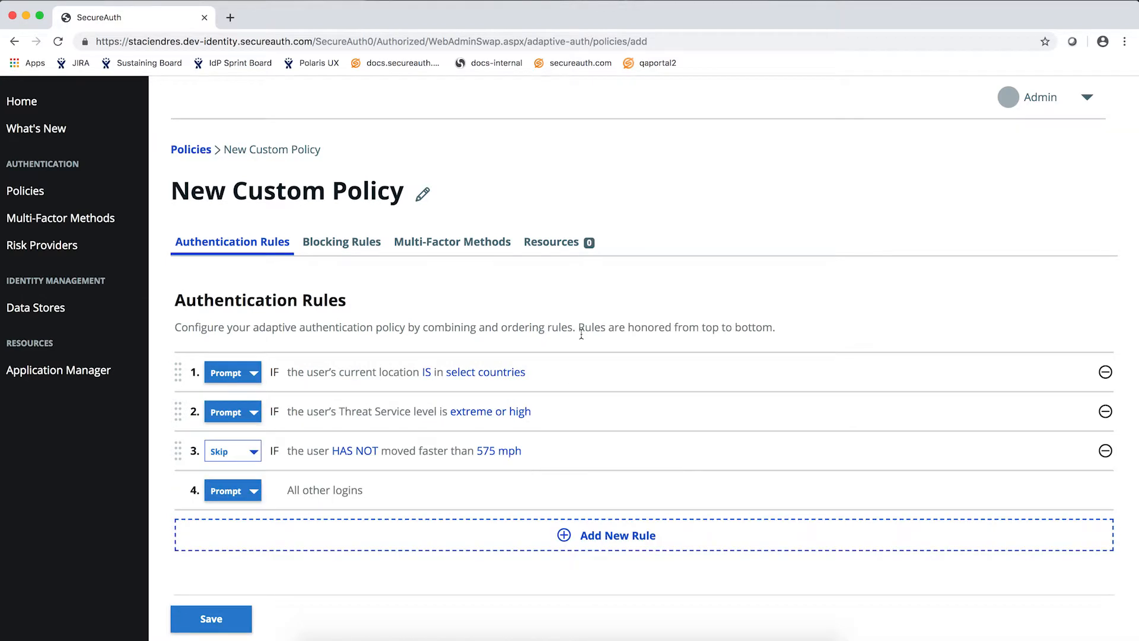
pyautogui.click(425, 375)
pyautogui.click(393, 430)
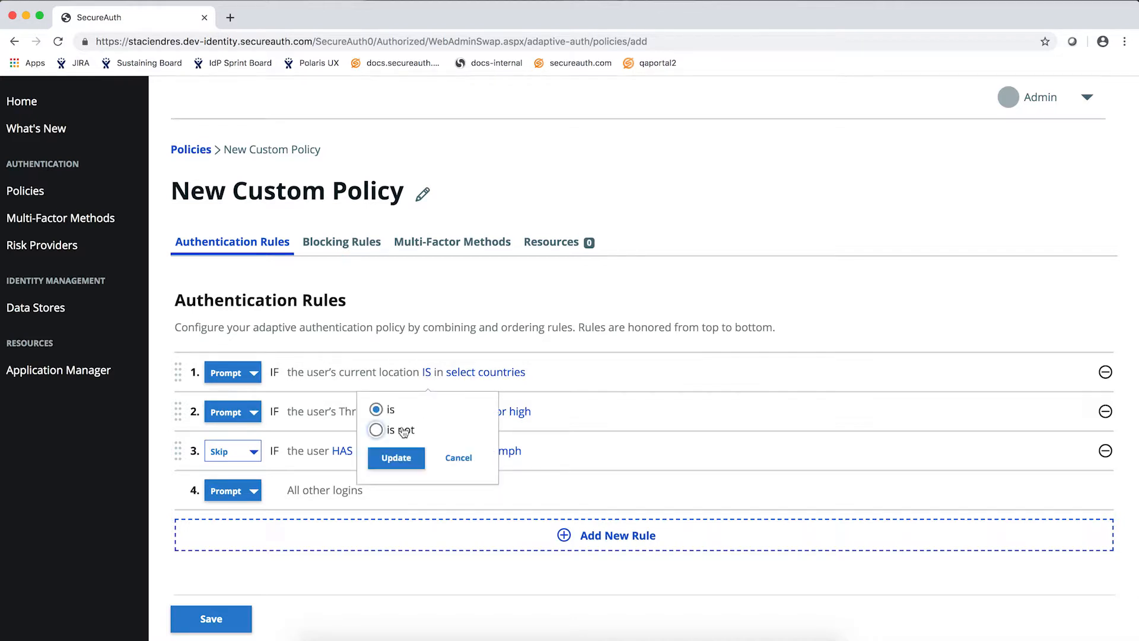
pyautogui.click(391, 462)
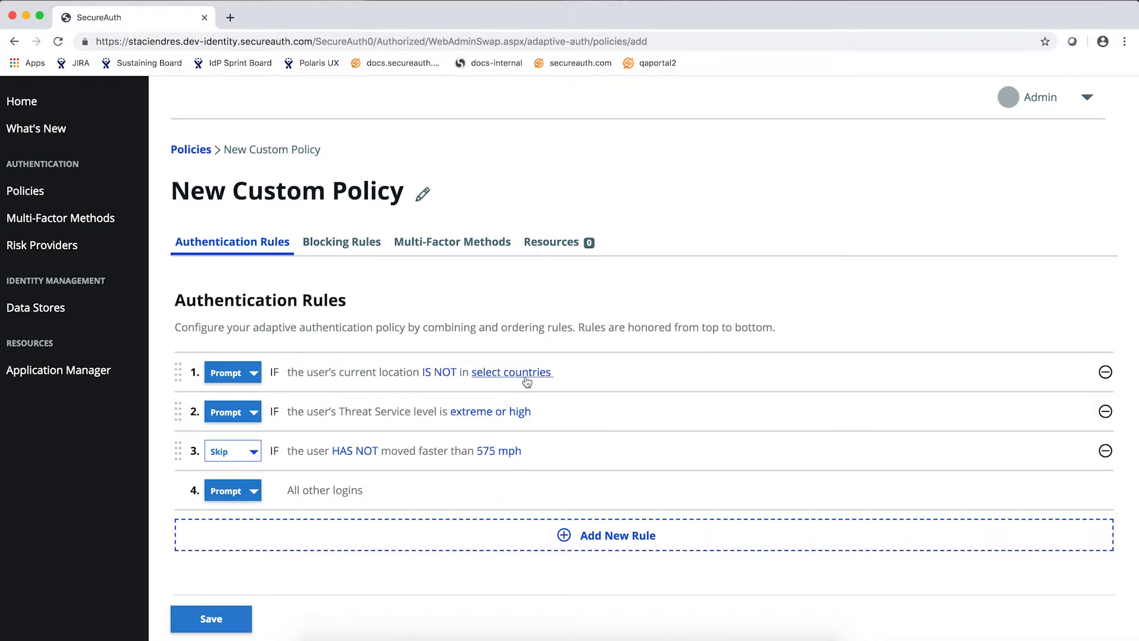
pyautogui.click(525, 379)
pyautogui.click(486, 418)
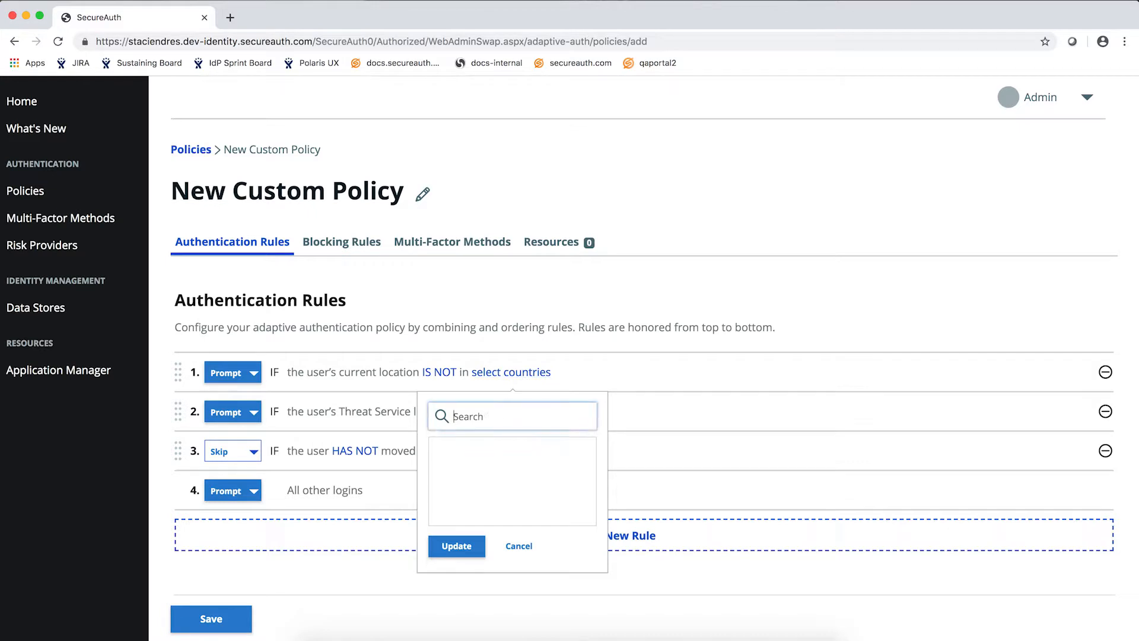
pyautogui.write('uni')
pyautogui.click(496, 446)
pyautogui.click(456, 546)
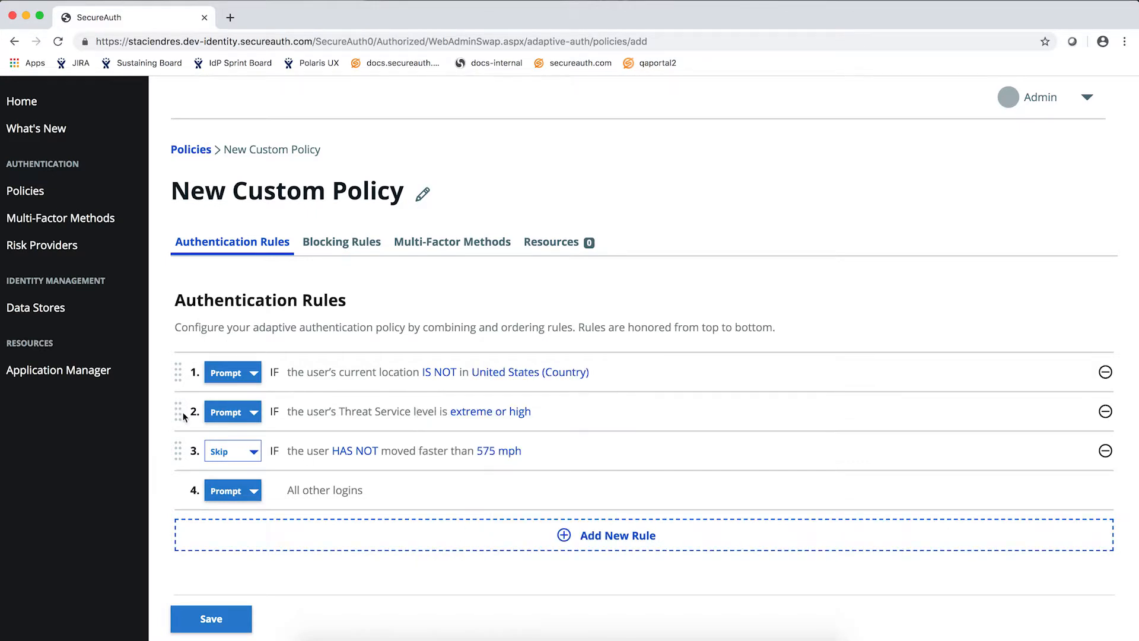
# Move the Threat Service rule above the Country rule and save the custom policy.
pyautogui.moveTo(179, 420); pyautogui.dragTo(174, 383)
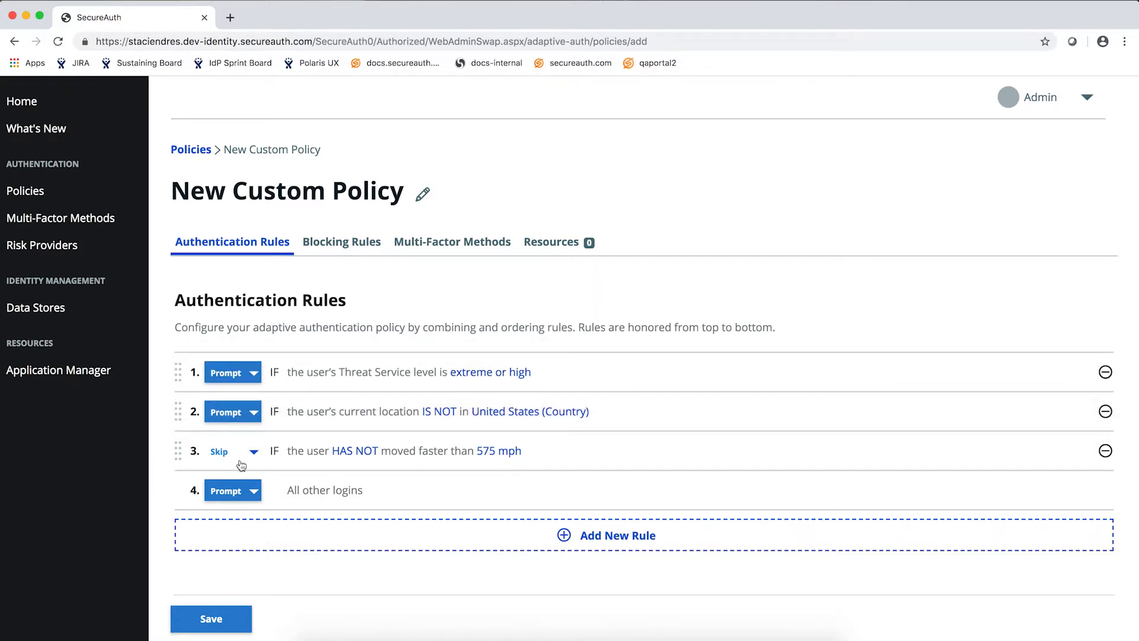
pyautogui.click(230, 619)
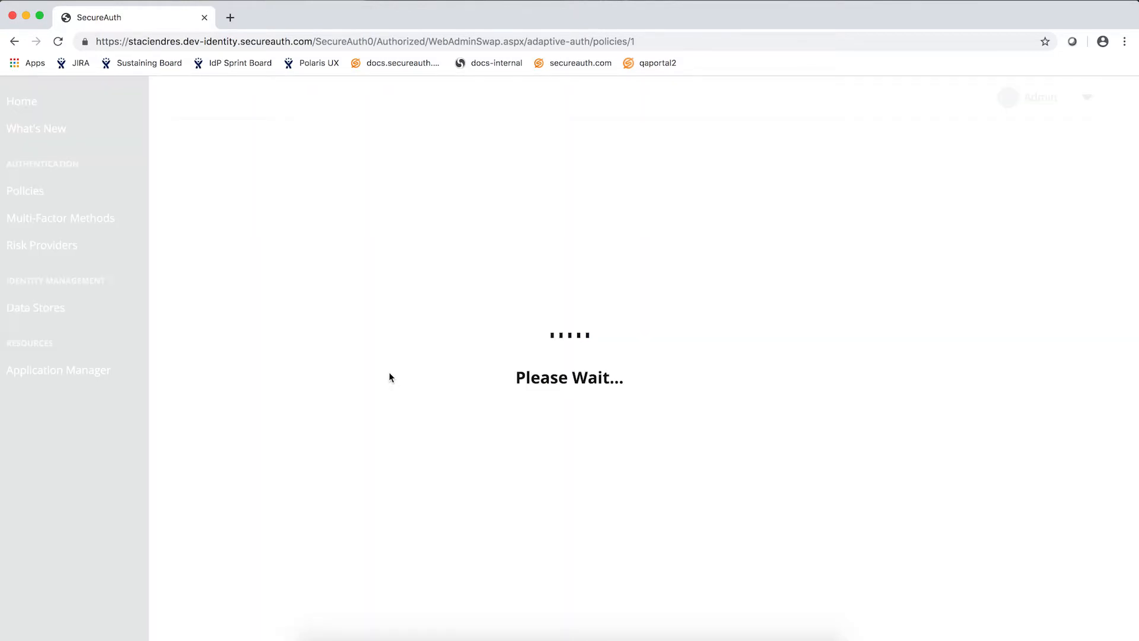
# Add a Group blocking rule that blocks users who are not in the admins group, and save the custom policy.
pyautogui.click(351, 248)
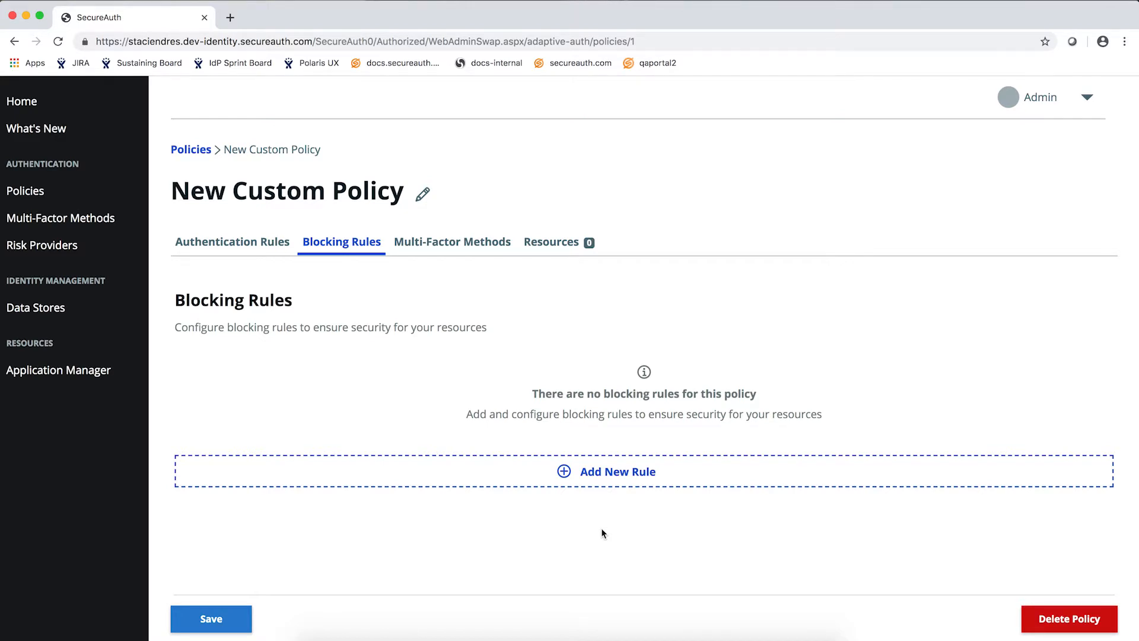
pyautogui.click(601, 473)
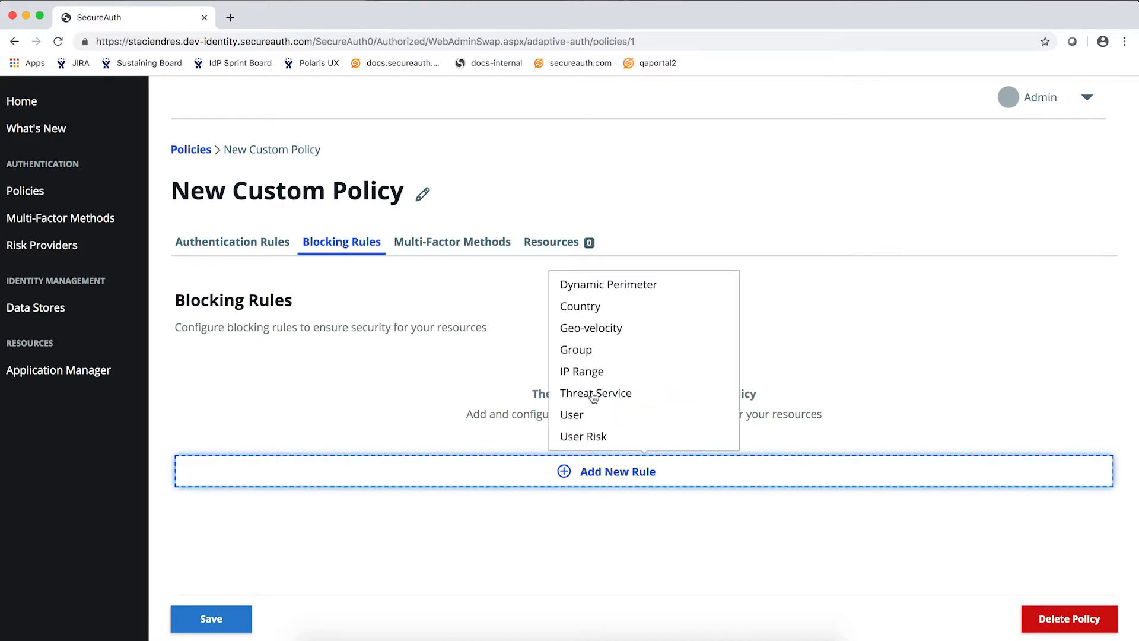
pyautogui.click(588, 356)
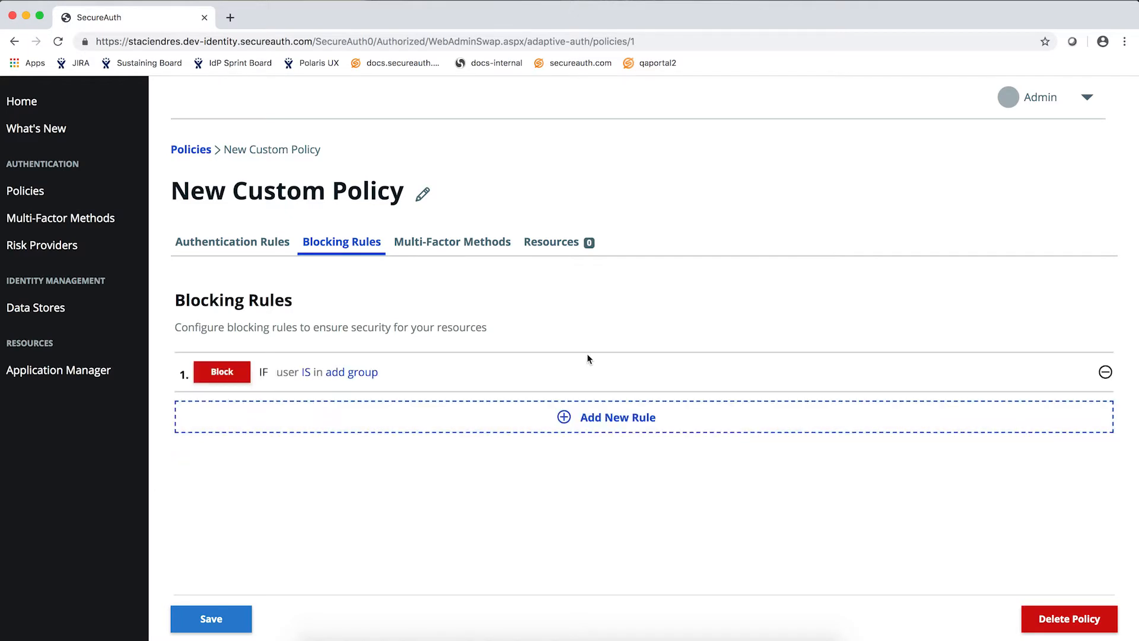
pyautogui.click(374, 372)
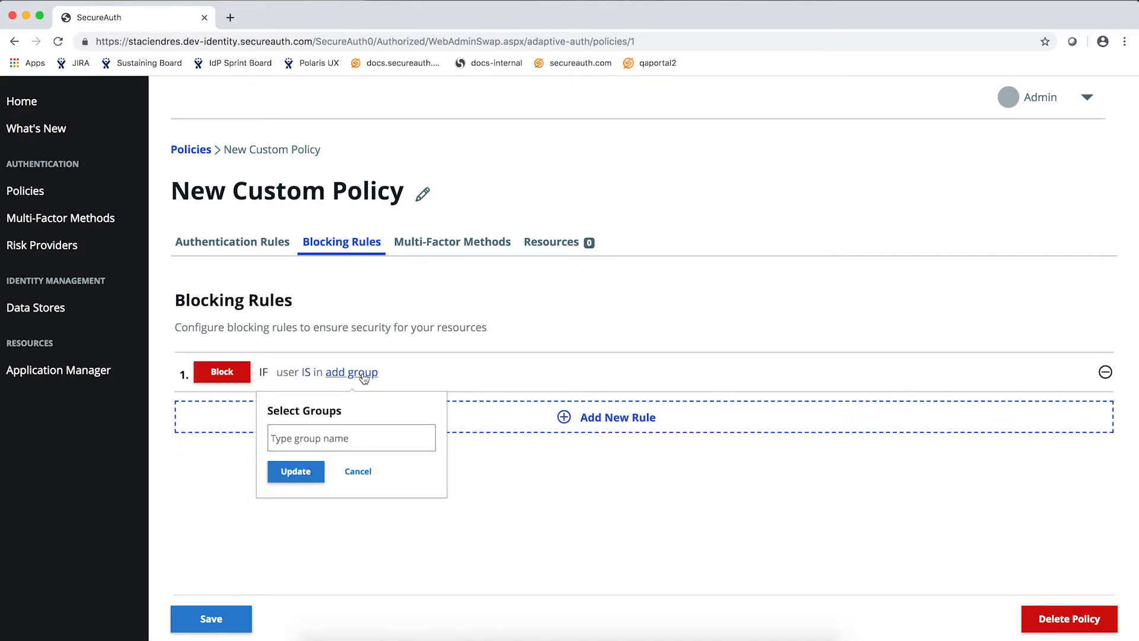
pyautogui.click(305, 372)
pyautogui.click(254, 430)
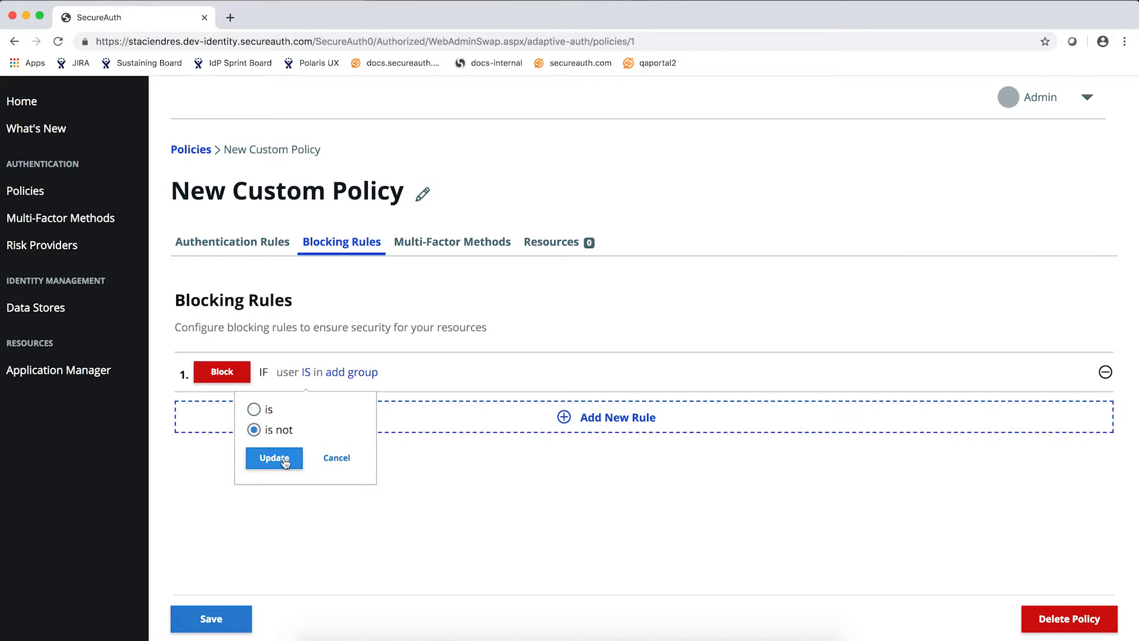
pyautogui.click(275, 457)
pyautogui.click(396, 378)
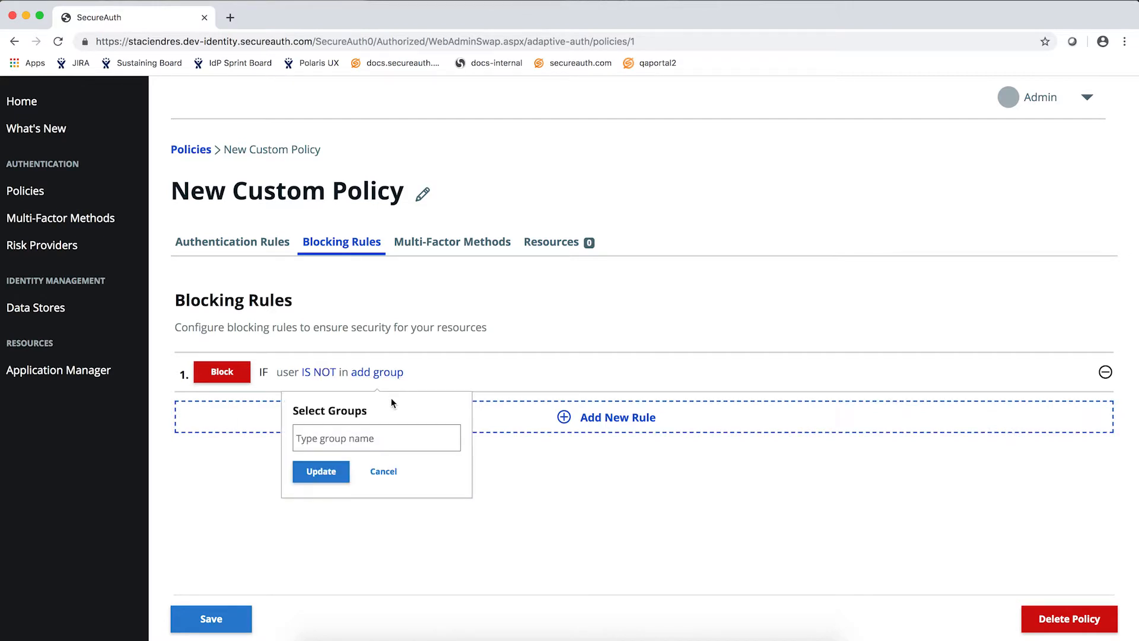
pyautogui.click(366, 440)
pyautogui.write('admins')
pyautogui.click(327, 475)
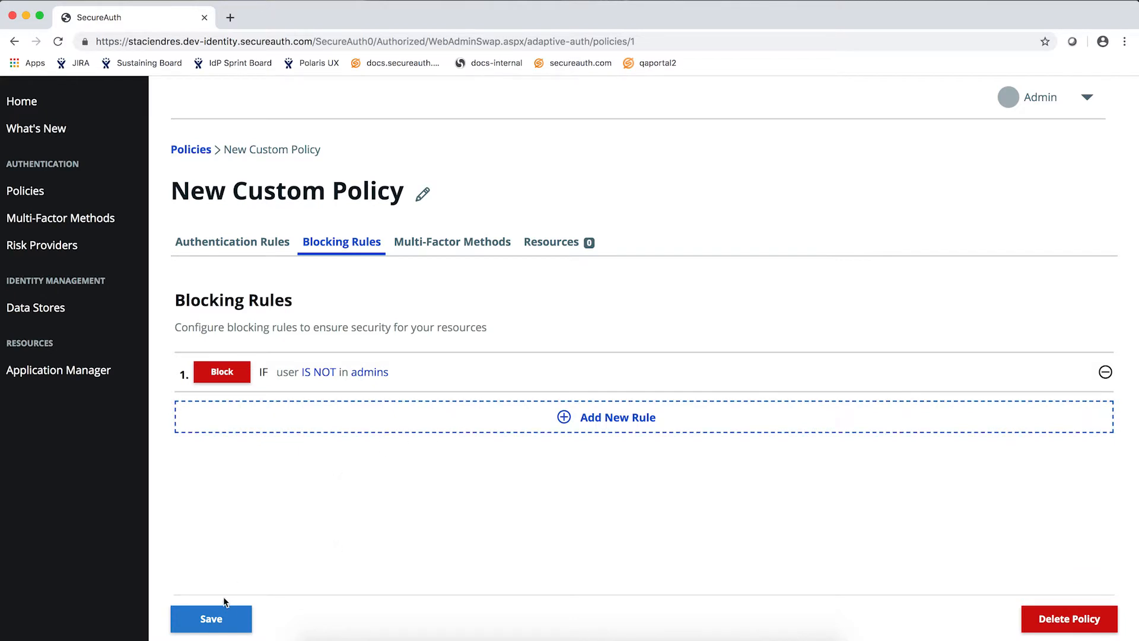
pyautogui.click(217, 628)
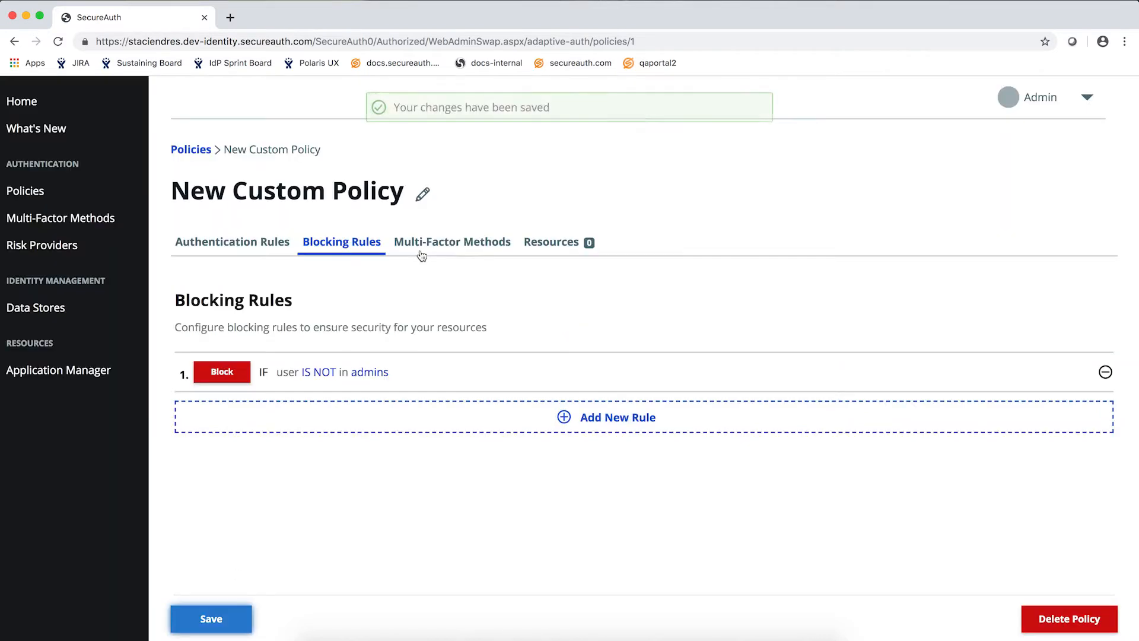
# Set the custom policy's multi-factor login workflow to Username | MFA Method | Password.
pyautogui.click(460, 245)
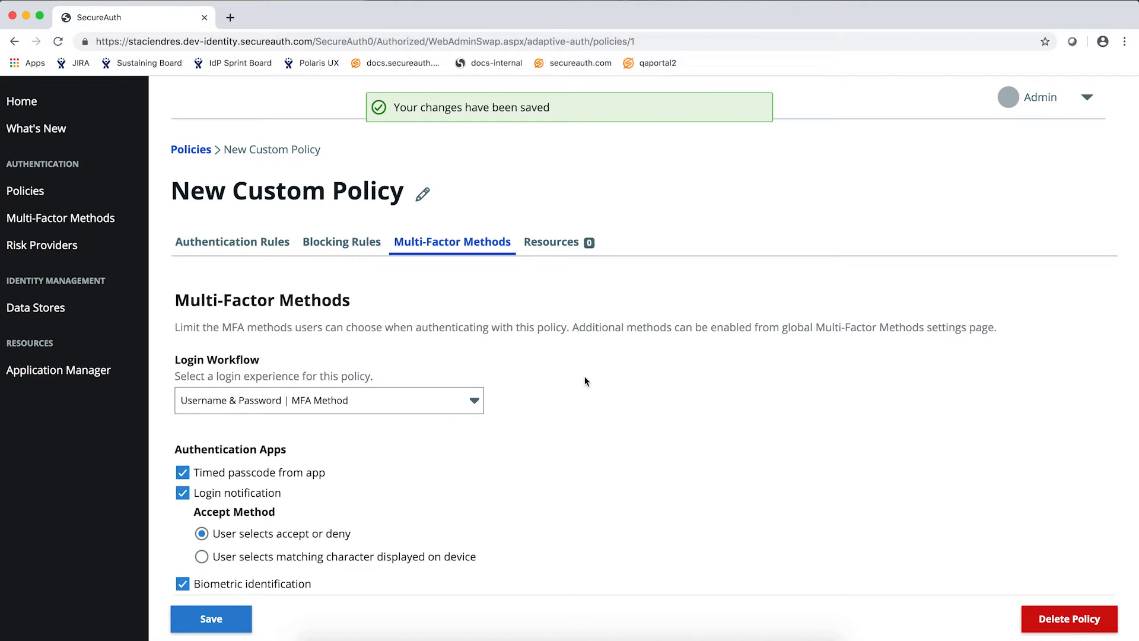
pyautogui.click(454, 401)
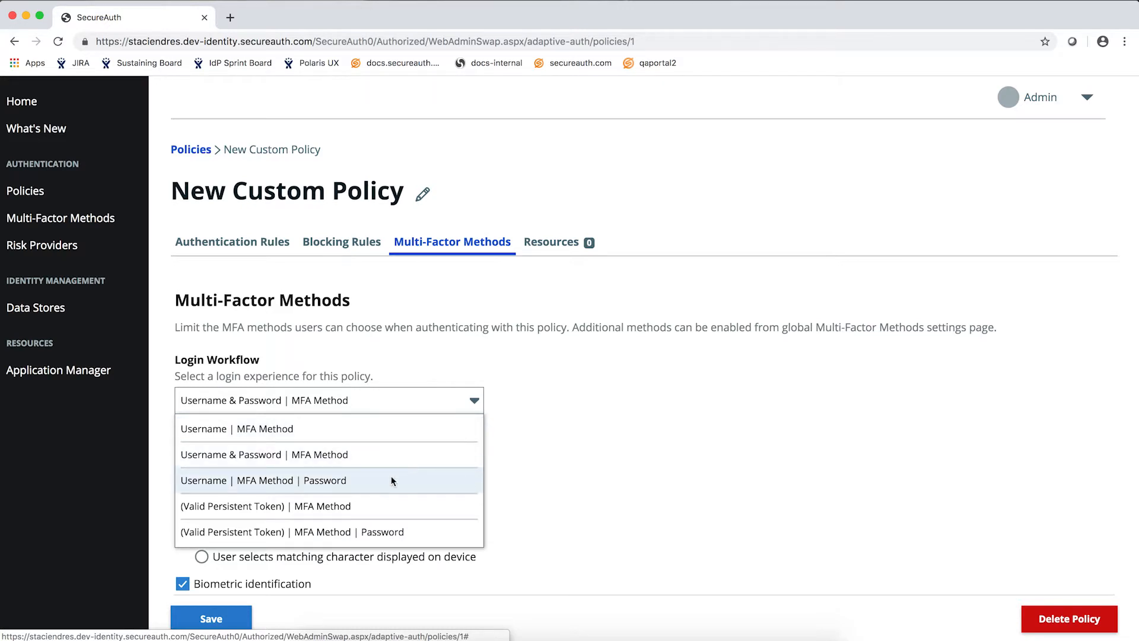
pyautogui.click(373, 483)
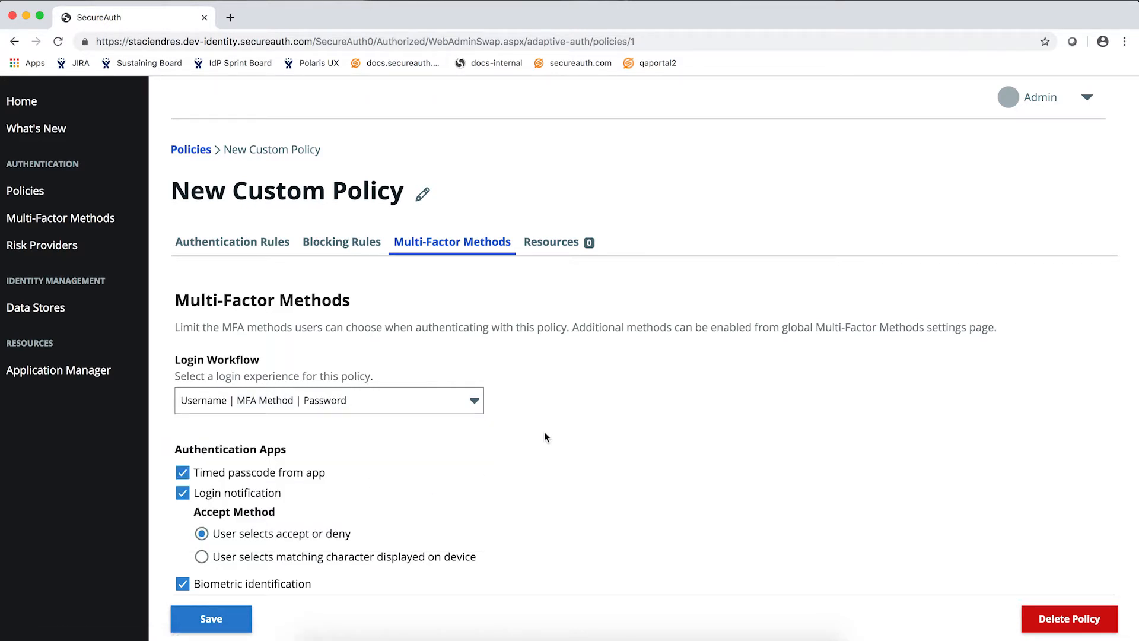
# Disable timed passcodes and the text and email login confirmation links, set login notifications to matching-character acceptance, and save the policy.
pyautogui.scroll(-3, 544, 436)
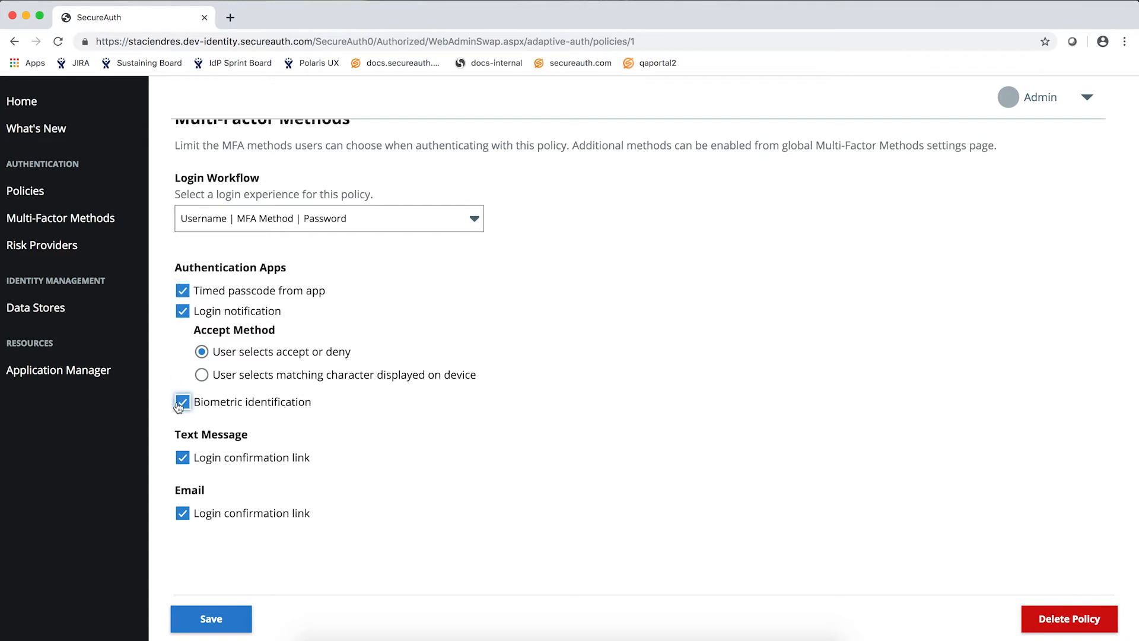
pyautogui.click(183, 292)
pyautogui.click(183, 459)
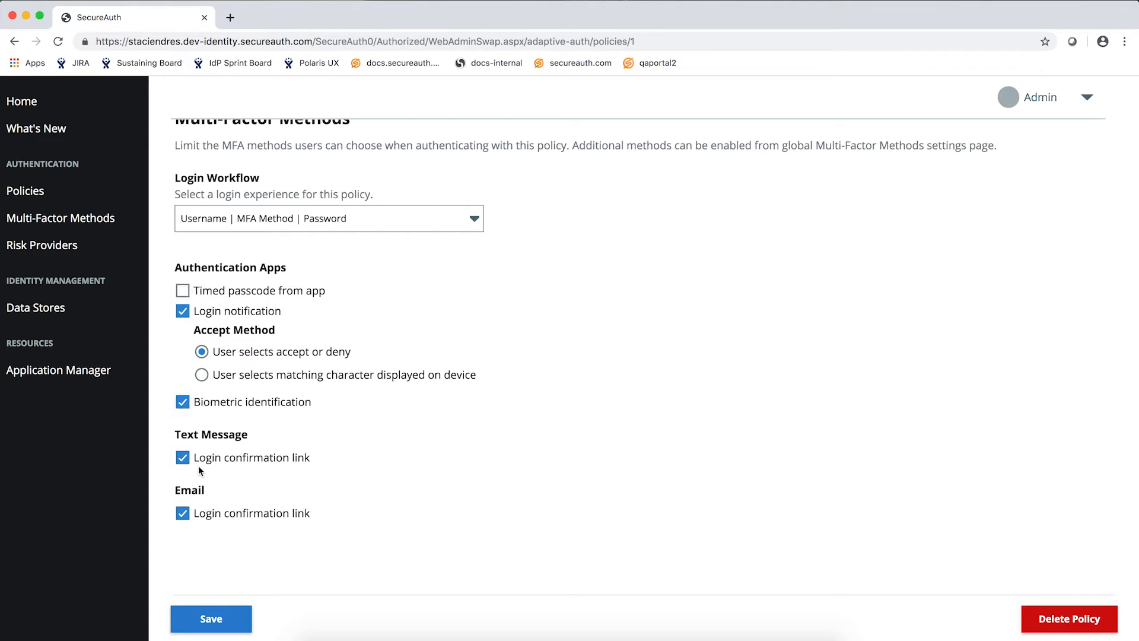
pyautogui.click(182, 514)
pyautogui.click(202, 376)
pyautogui.click(239, 623)
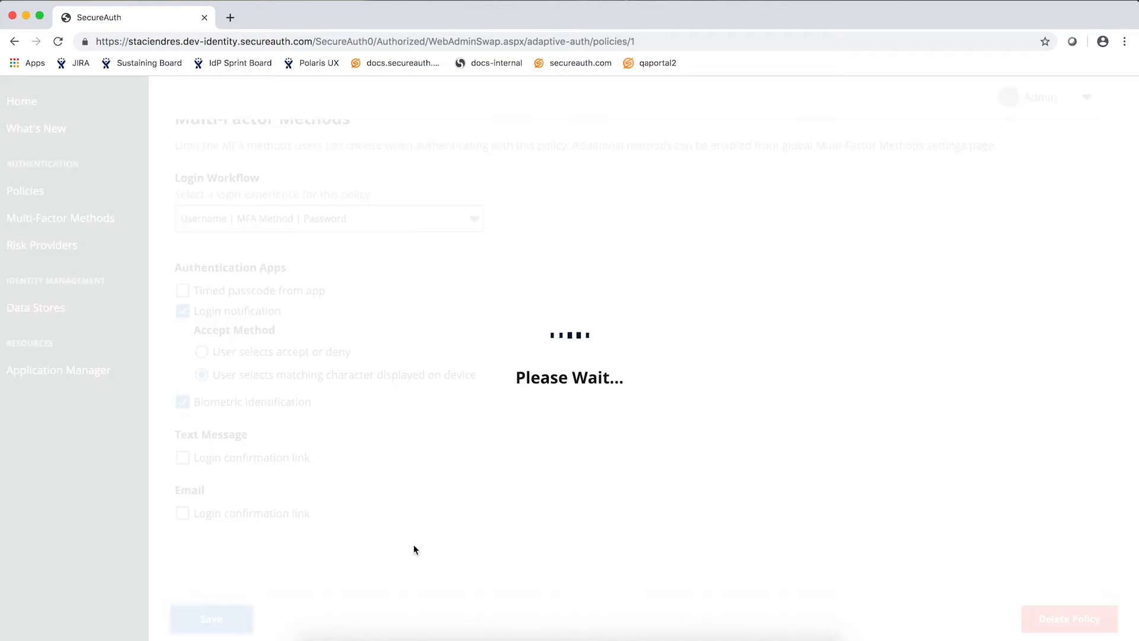
# Rename the custom policy to Secure Policy and save the name.
pyautogui.scroll(3, 705, 495)
pyautogui.scroll(1, 705, 495)
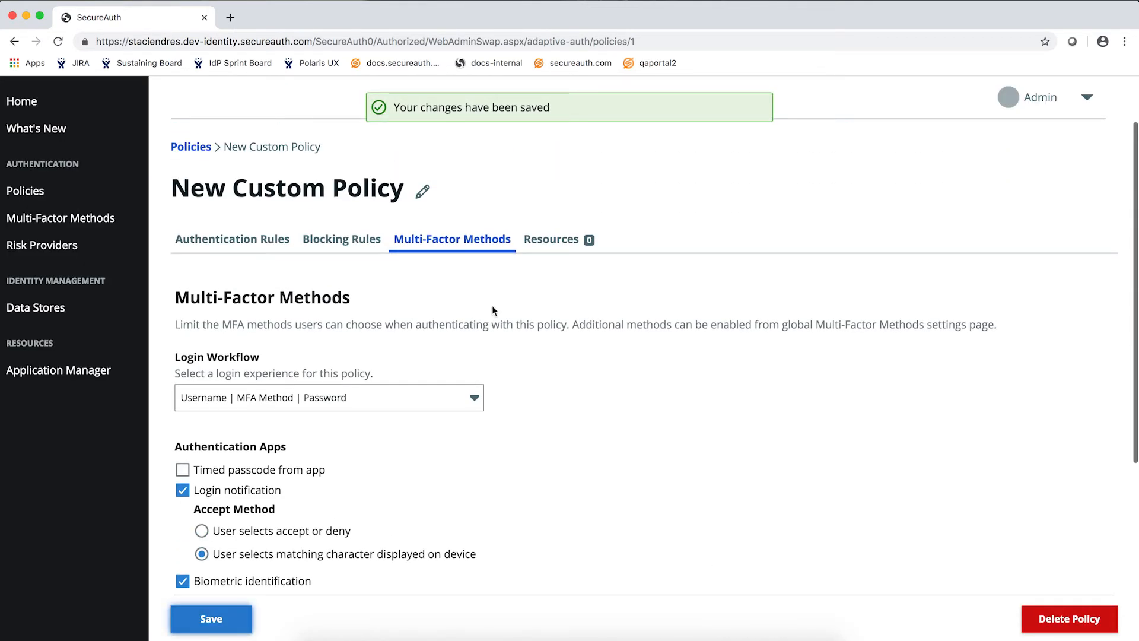
pyautogui.click(424, 190)
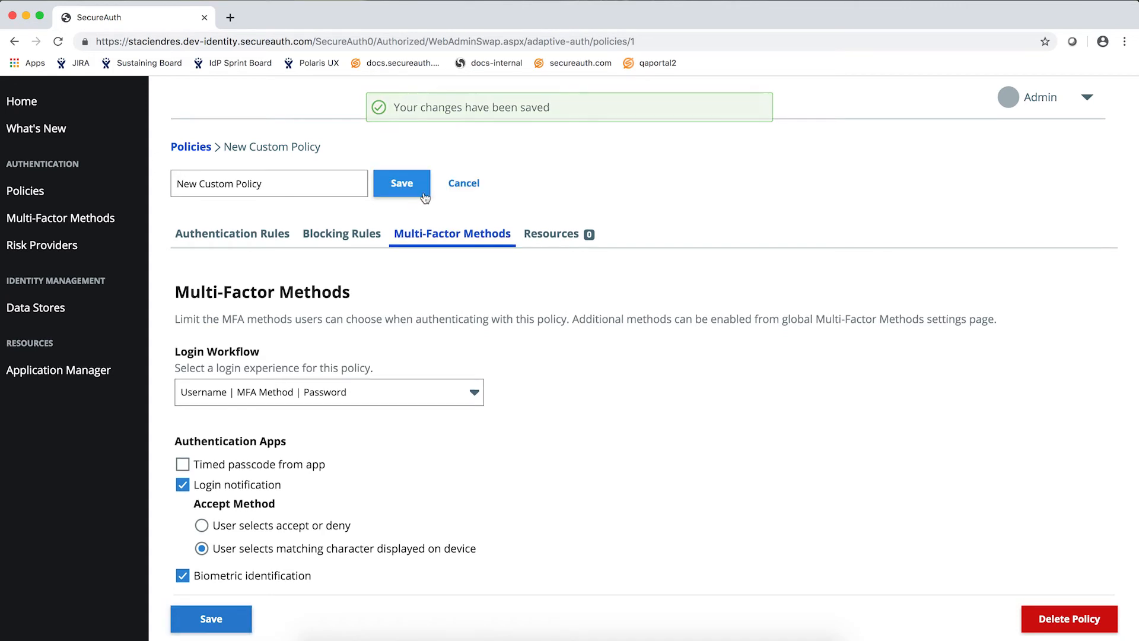
pyautogui.tripleClick(347, 186)
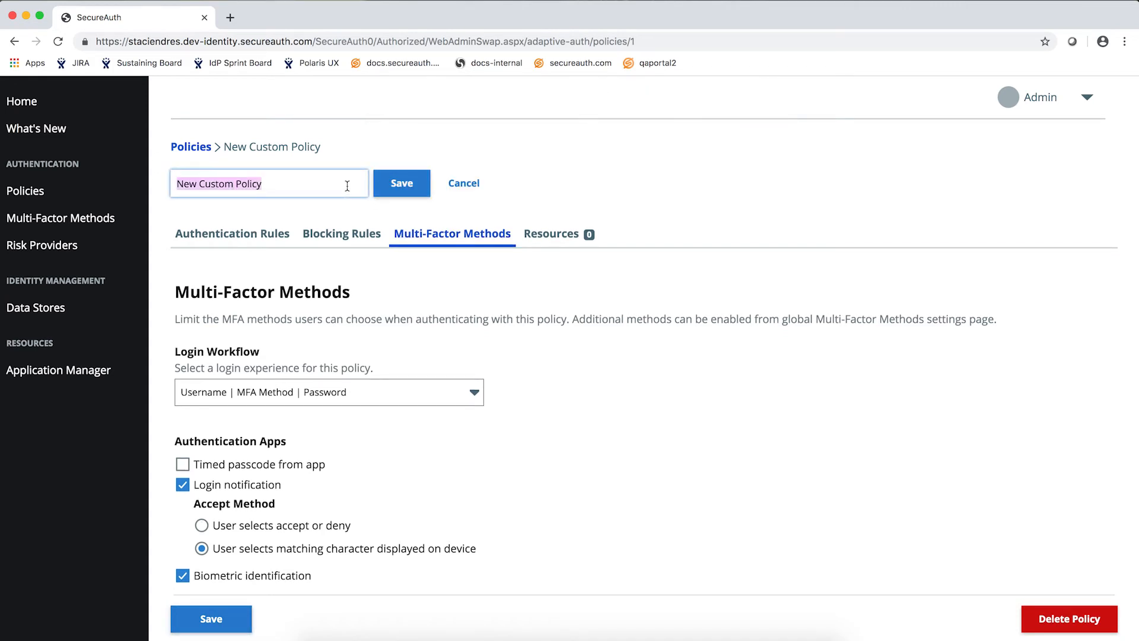
pyautogui.write('Secure Policy')
pyautogui.click(400, 181)
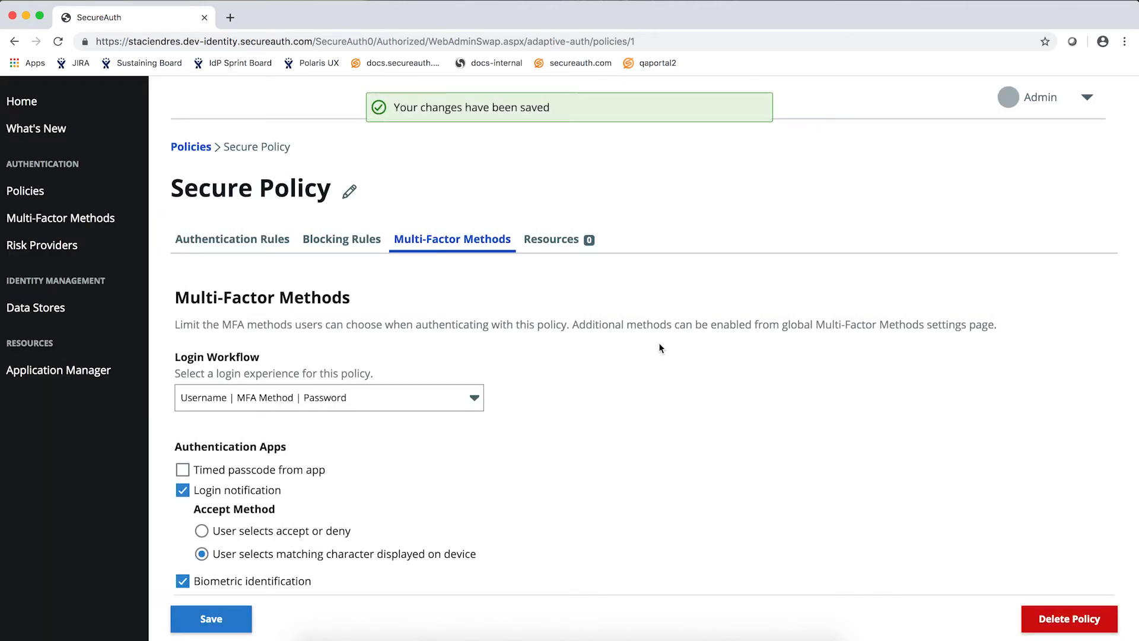
# Assign the Salesforce and Google Apps resources to Secure Policy and save the selection.
pyautogui.click(551, 242)
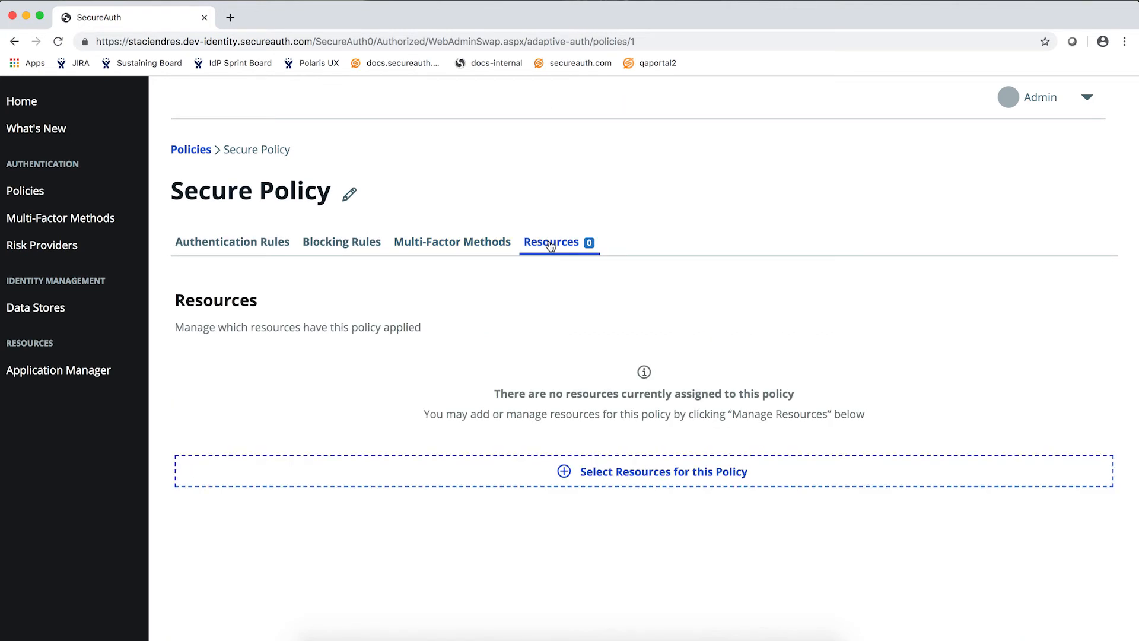
pyautogui.click(673, 477)
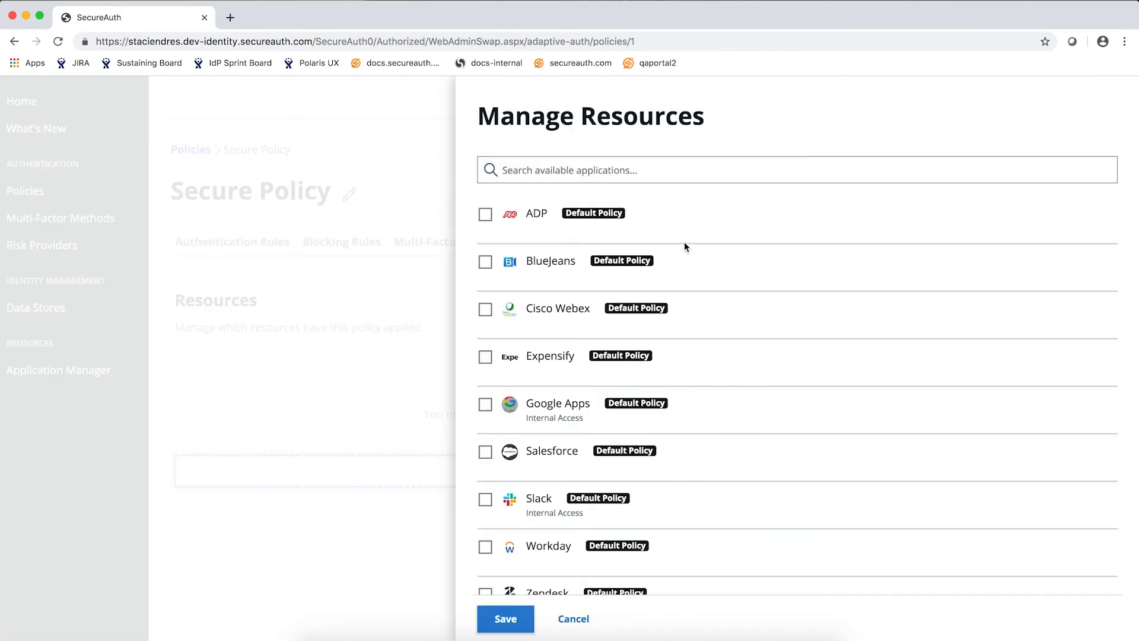
pyautogui.click(485, 453)
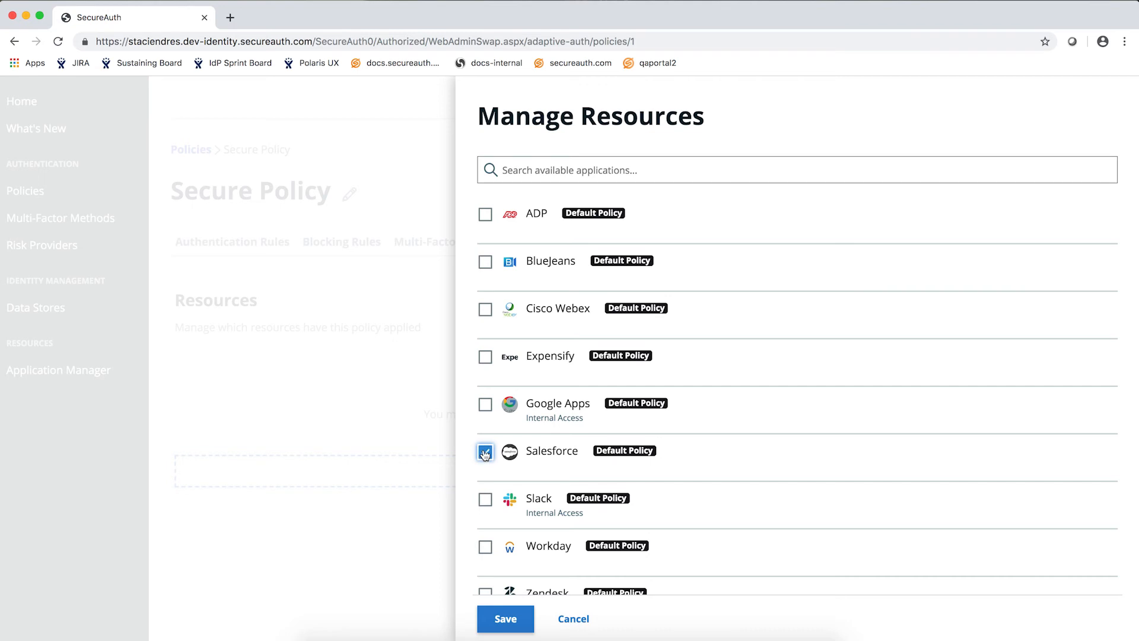
pyautogui.click(486, 406)
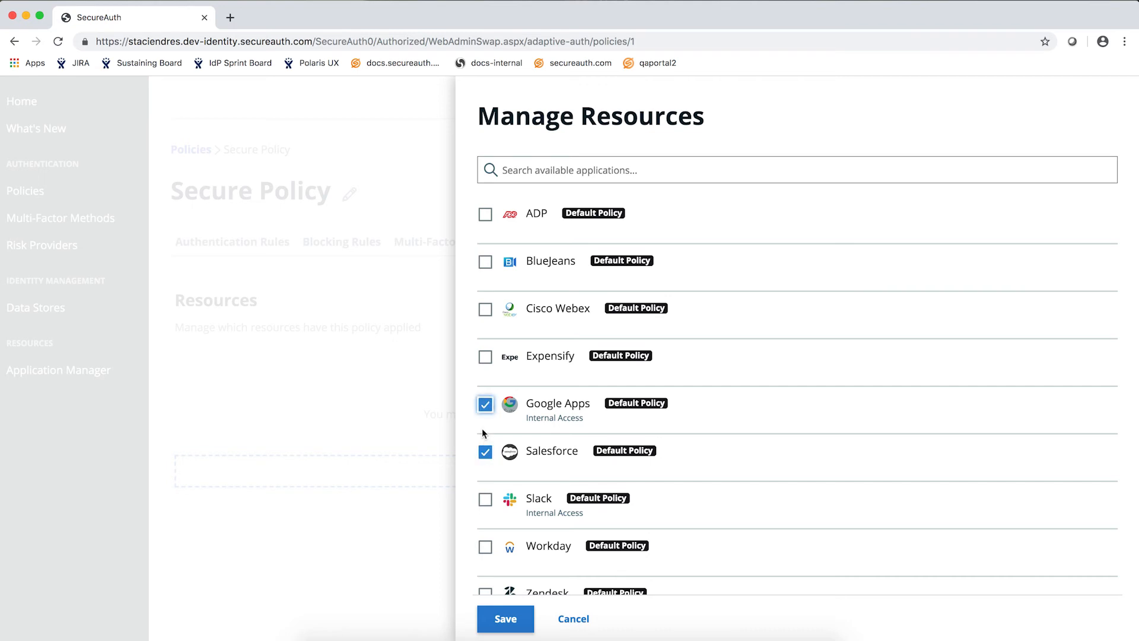
pyautogui.click(514, 624)
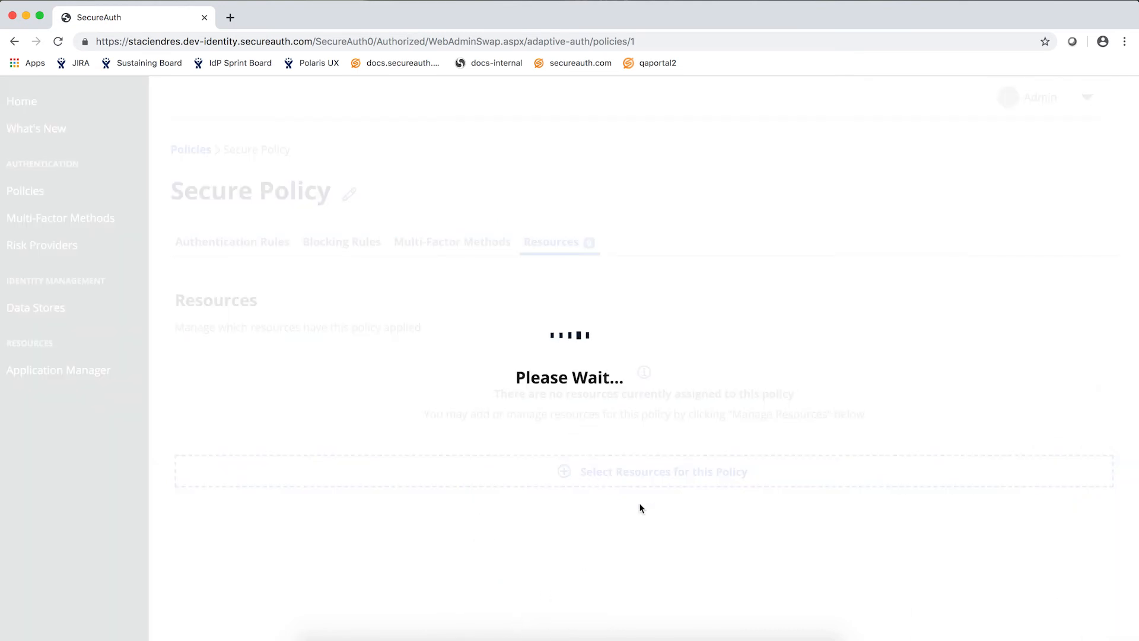